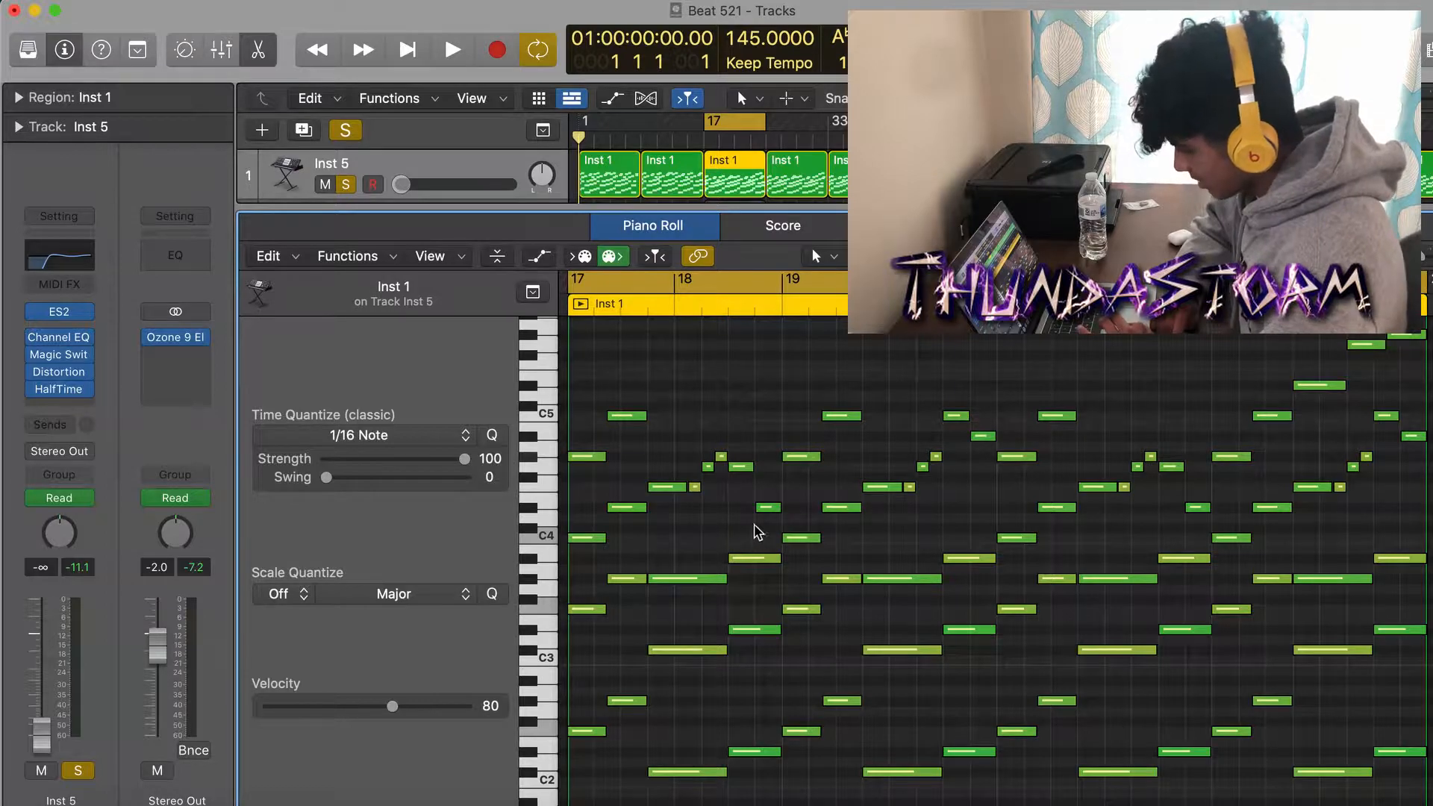
# Play back the soloed Inst 5 melody from bar 17.
pyautogui.moveTo(998, 520); pyautogui.dragTo(918, 390)
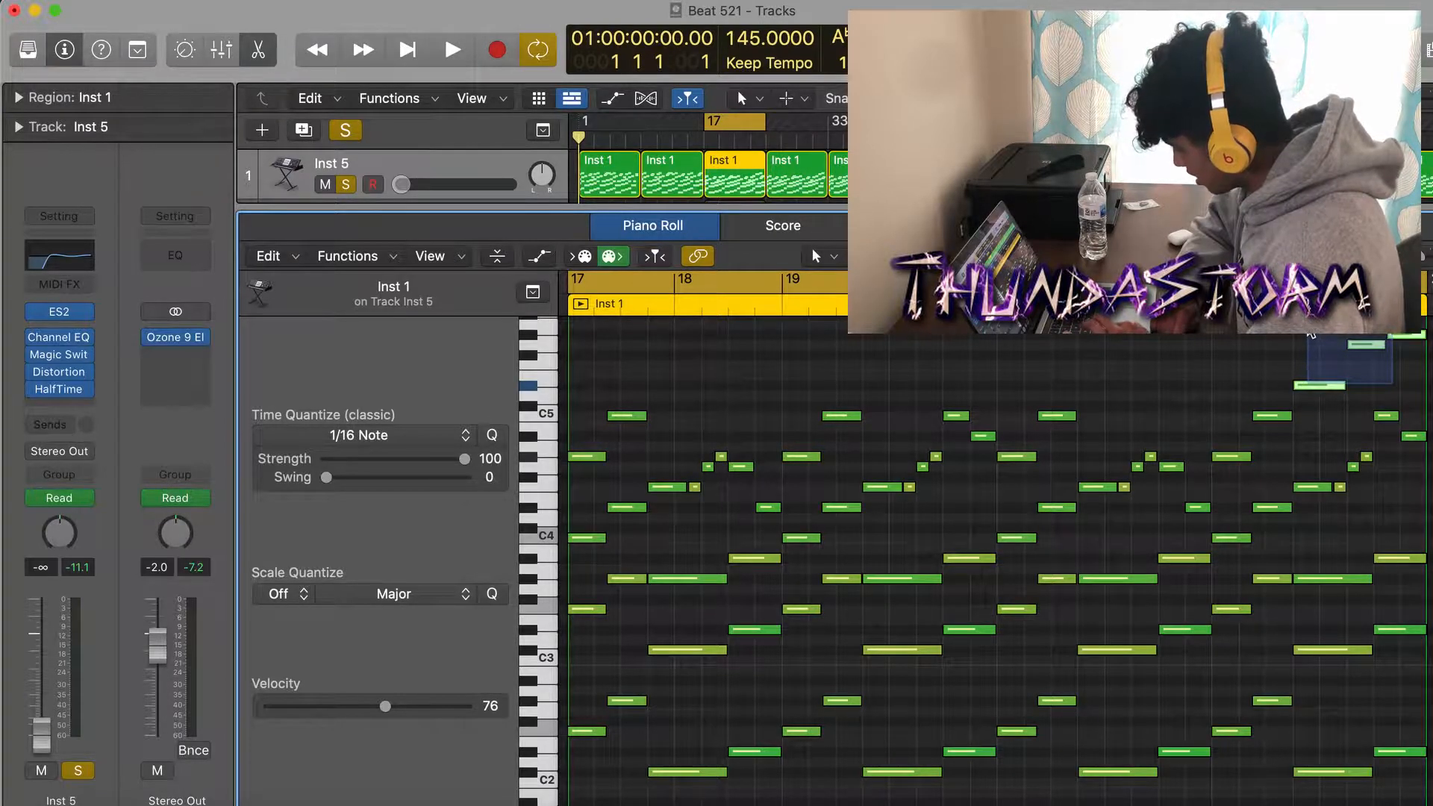
pyautogui.moveTo(1311, 336); pyautogui.dragTo(1284, 356)
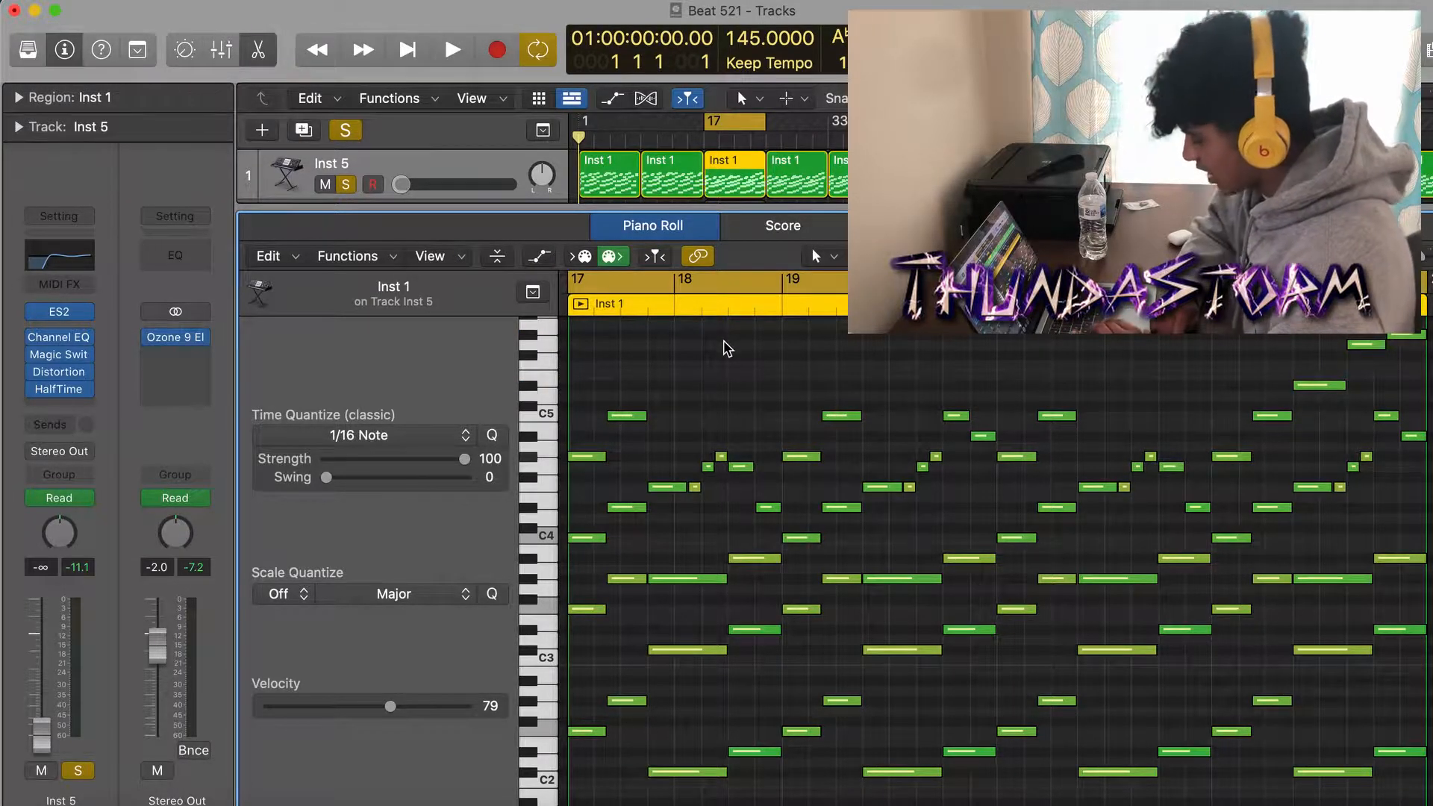
pyautogui.press('space')
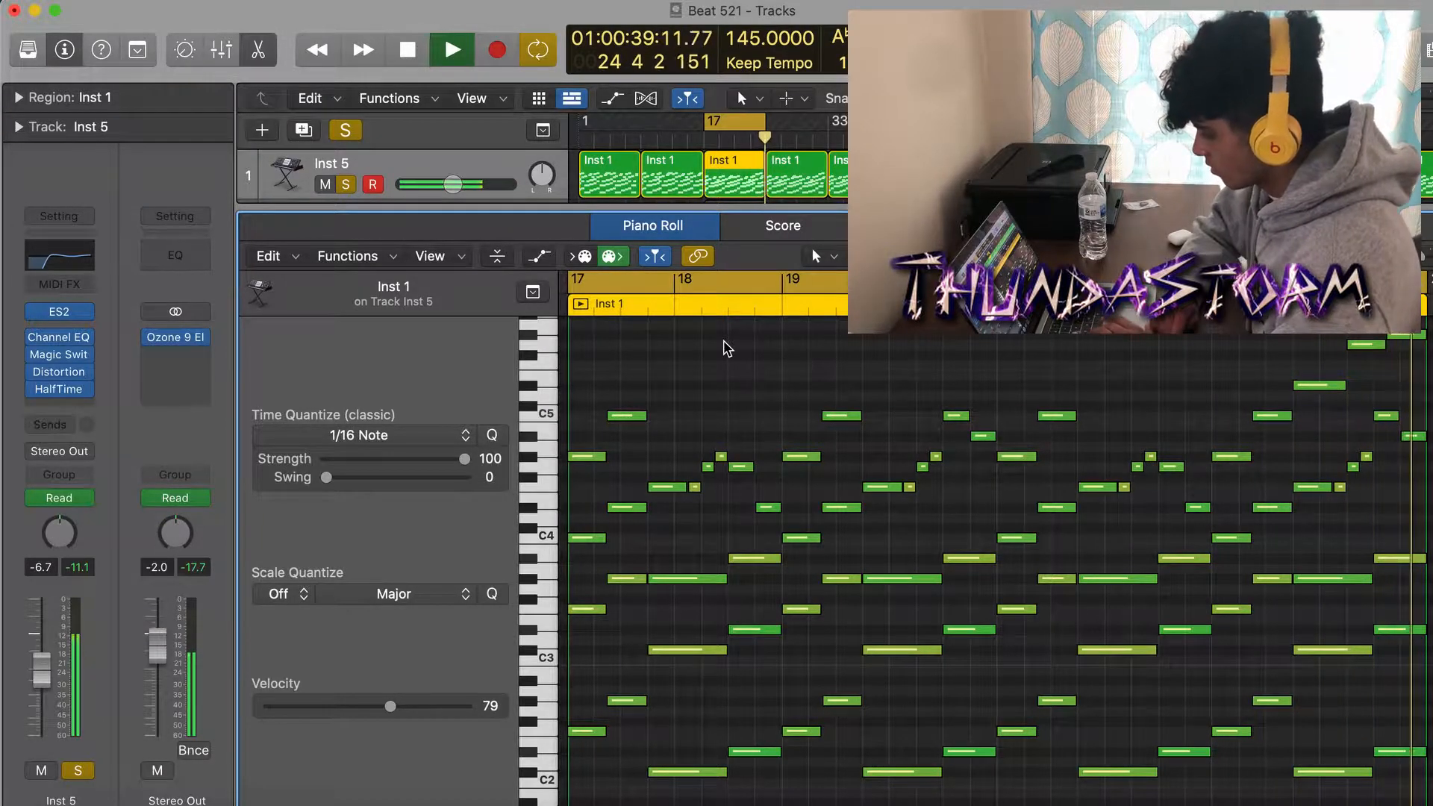
pyautogui.press('space')
# Inspect the ES2, Magic Switch, Distortion and HalfTime plug-ins on the Inst 5 track.
pyautogui.click(61, 313)
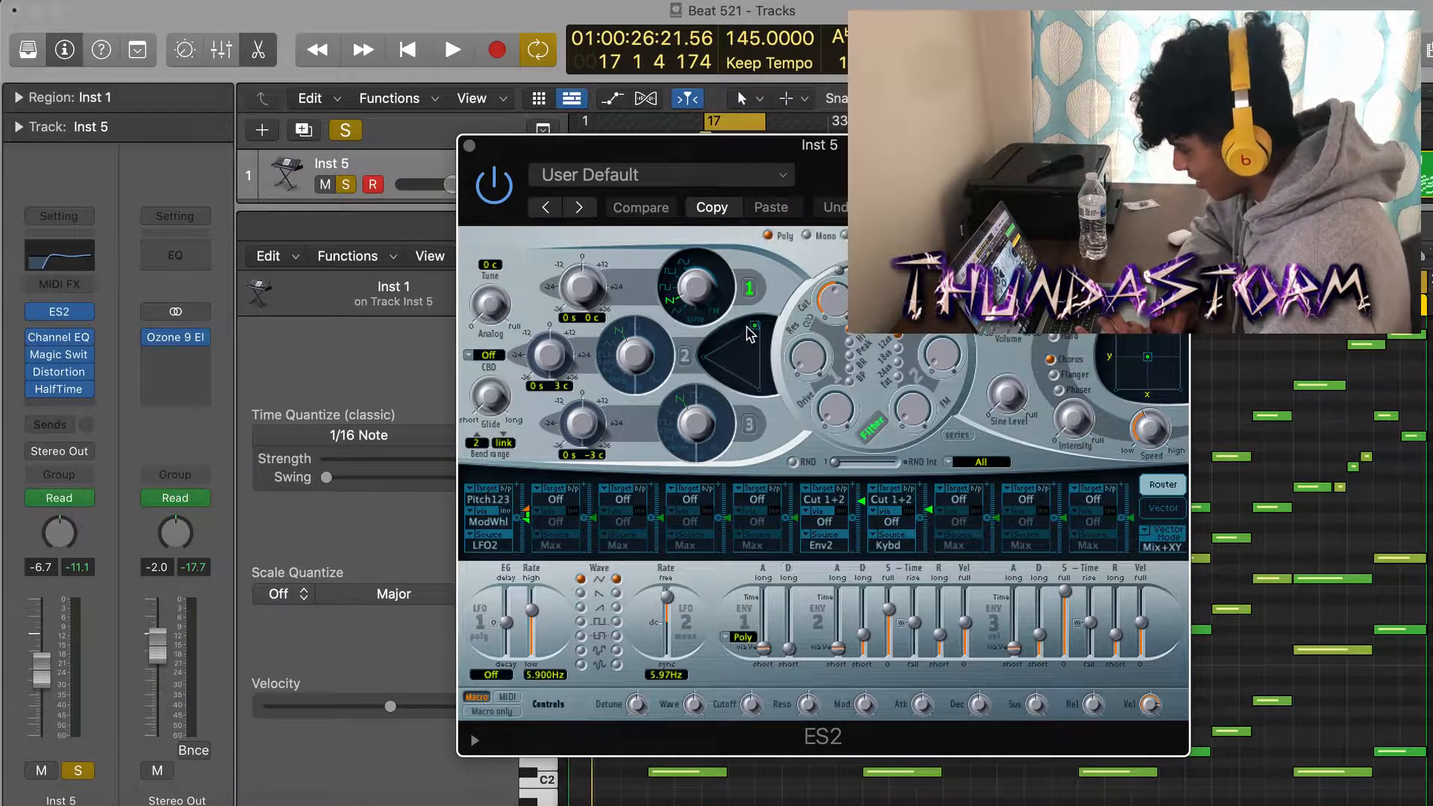
pyautogui.click(468, 147)
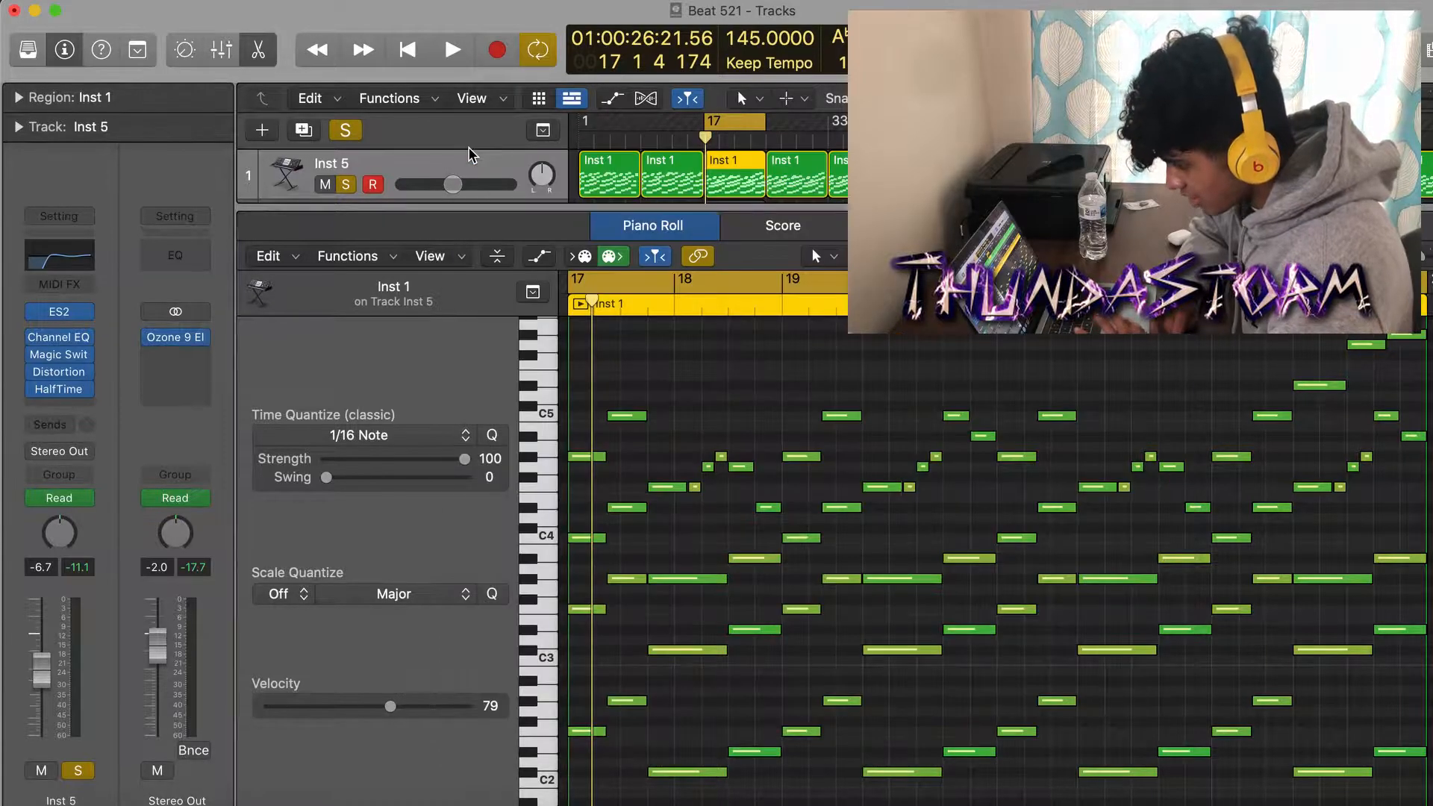
pyautogui.click(67, 355)
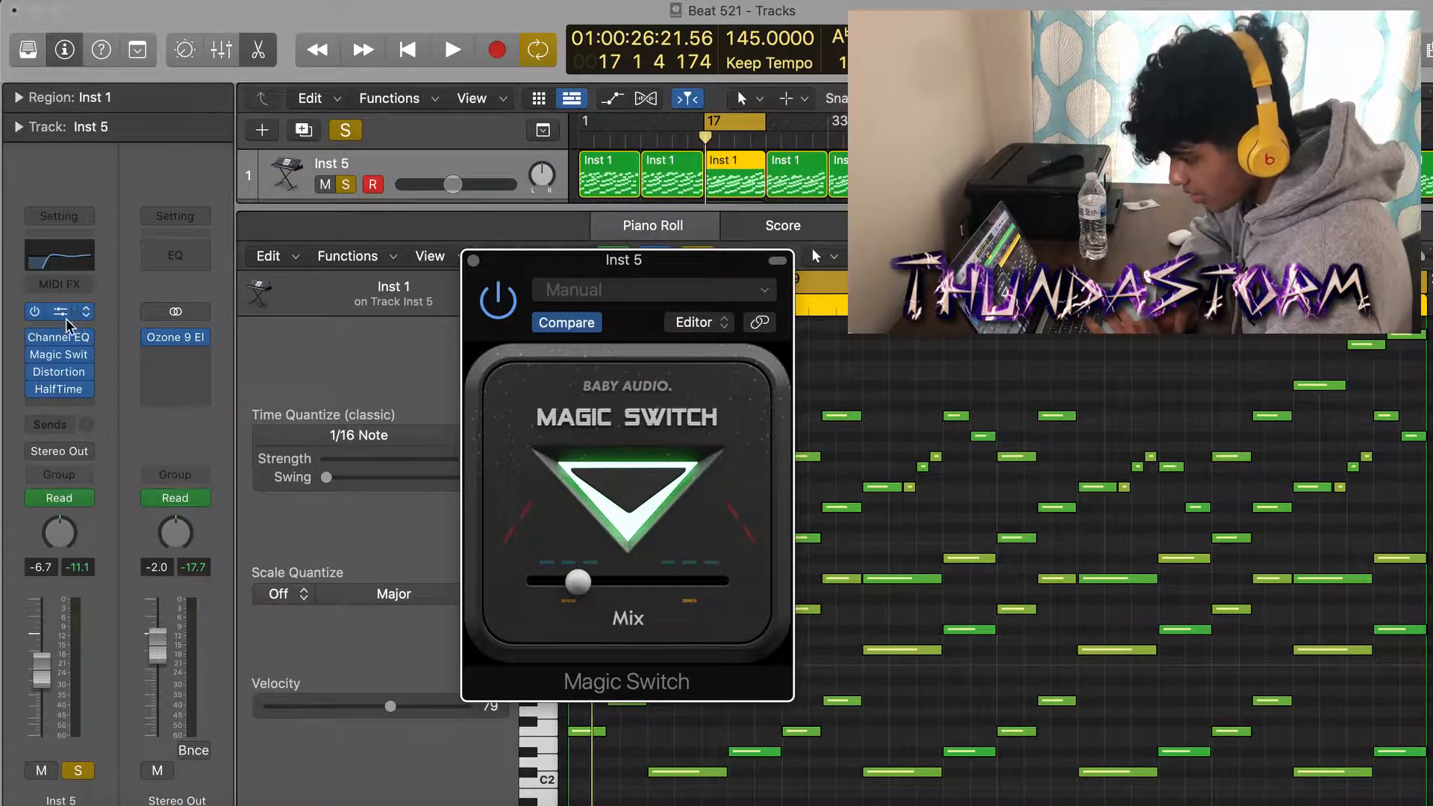
pyautogui.click(71, 373)
pyautogui.moveTo(645, 631); pyautogui.dragTo(791, 611)
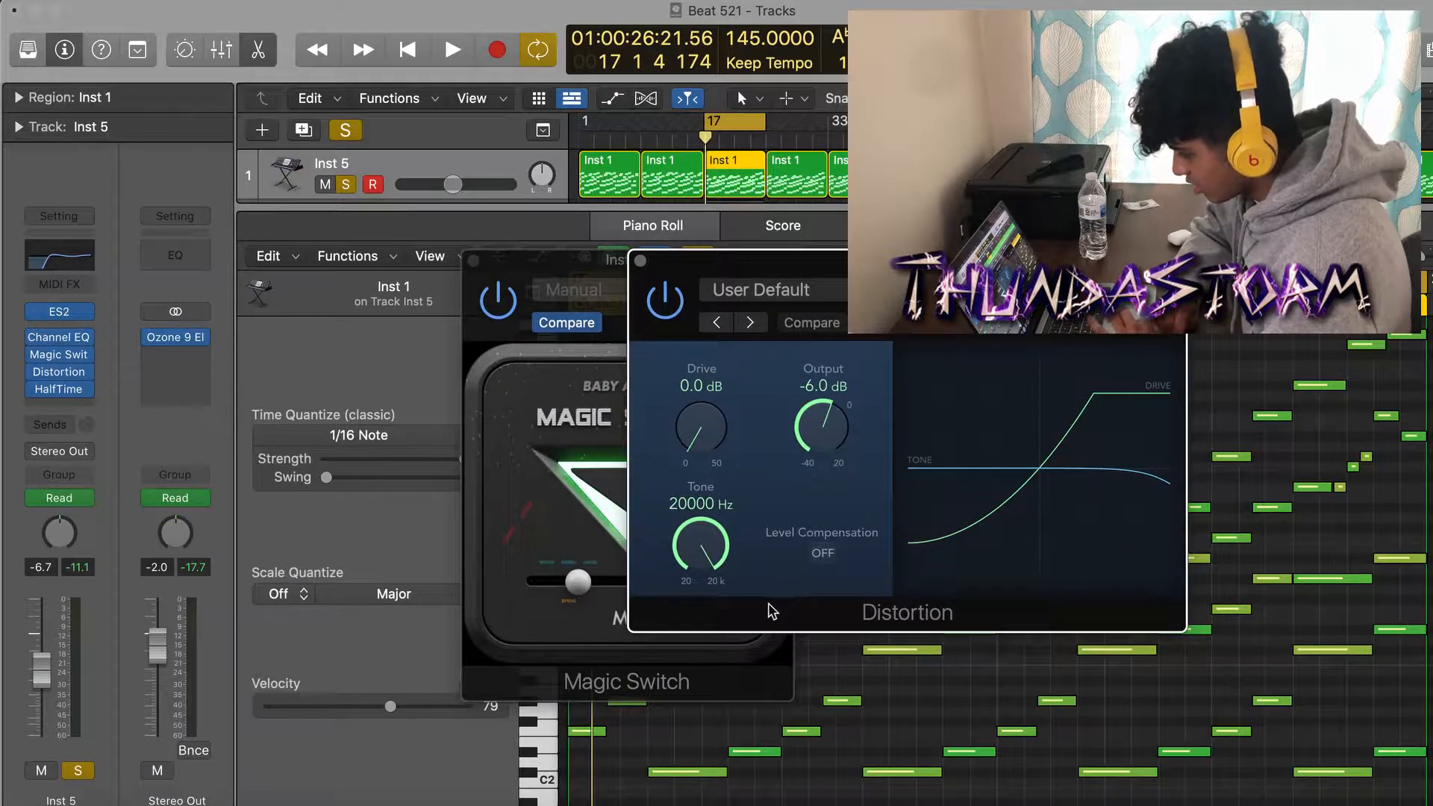
pyautogui.click(639, 260)
pyautogui.click(472, 261)
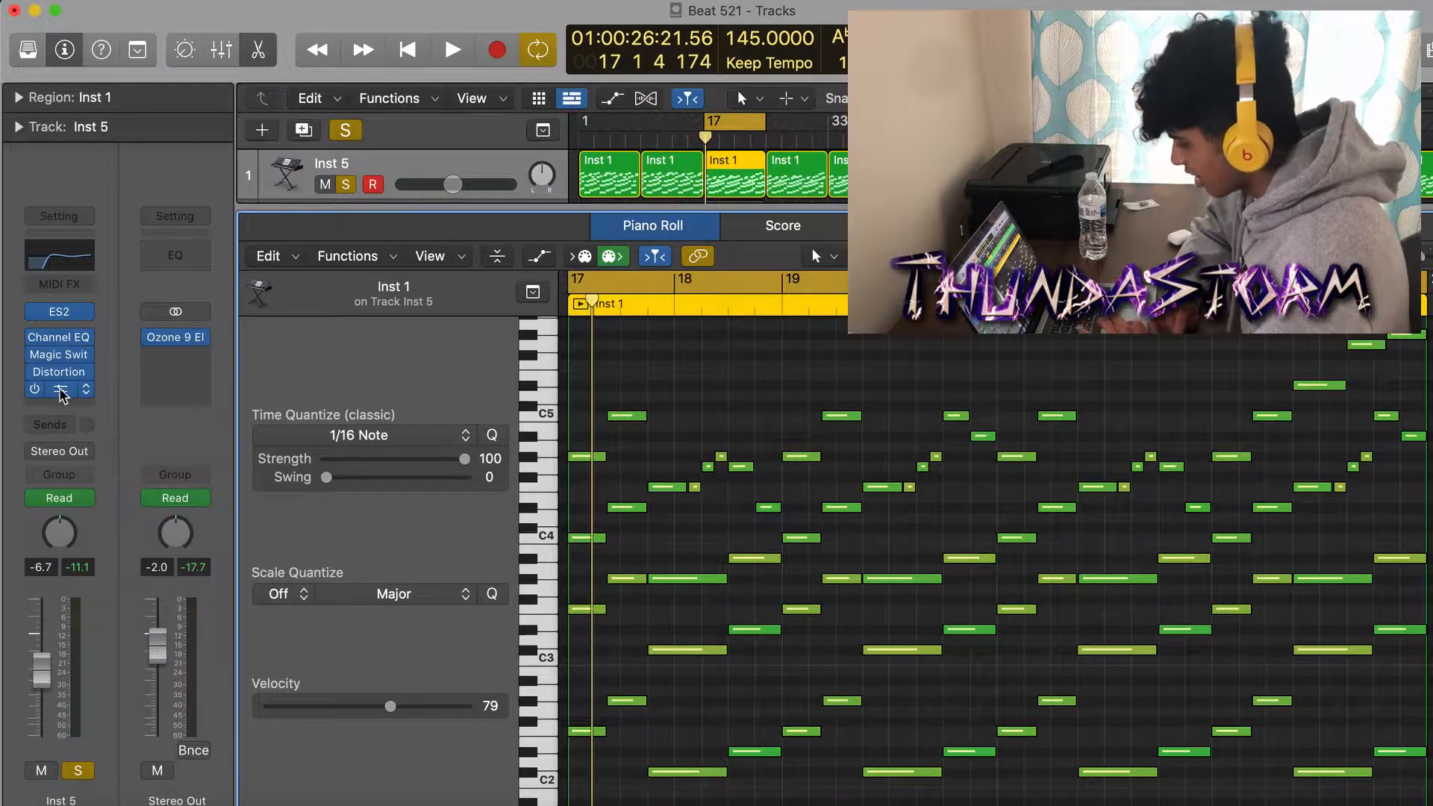
pyautogui.click(59, 390)
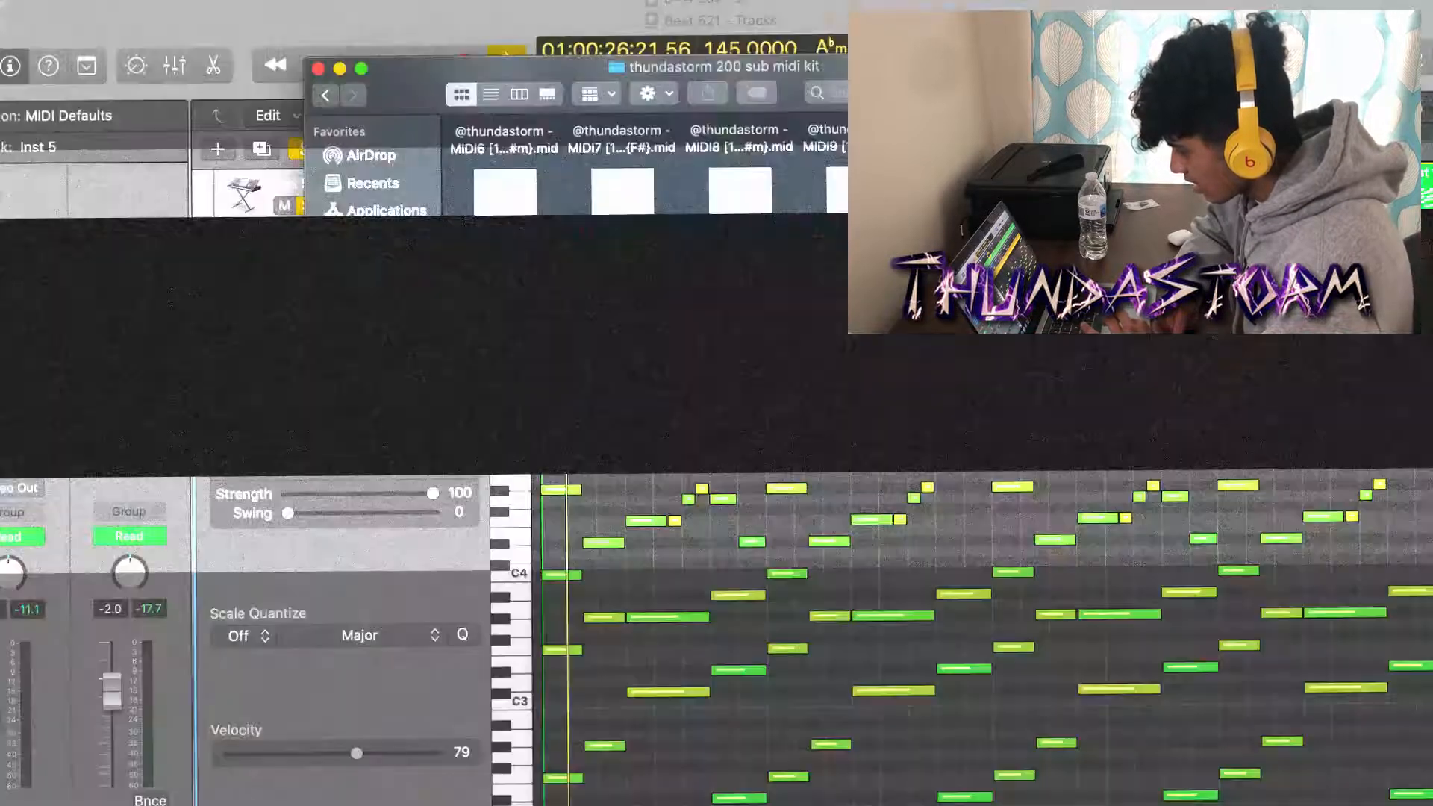
# Show the MIDI kit folder as a list and import the file "MIDI7 [140-150bpm] {F#}.mid" onto a new track at bar 17.
pyautogui.scroll(-1, 618, 307)
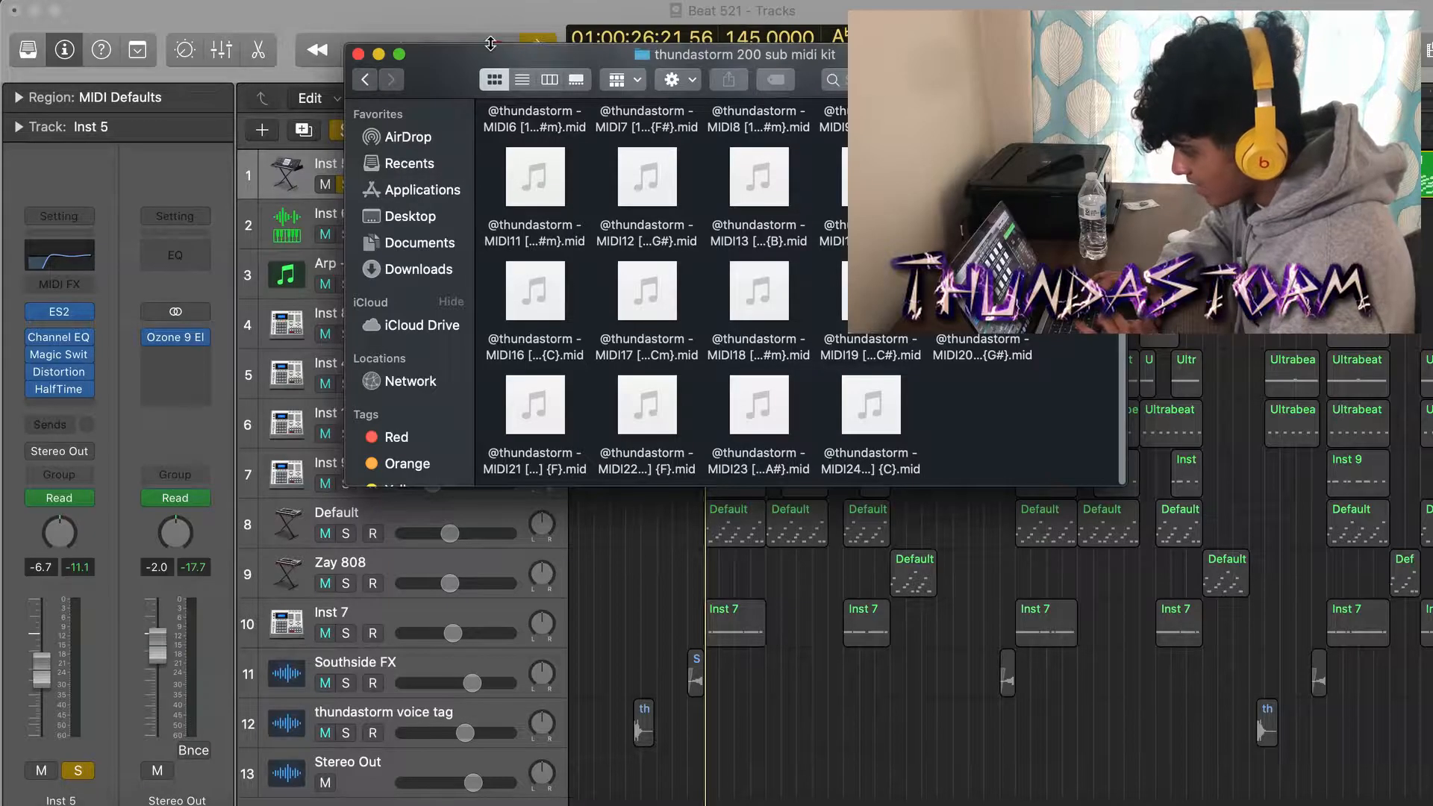
pyautogui.scroll(2, 567, 149)
pyautogui.click(522, 80)
pyautogui.scroll(-3, 663, 359)
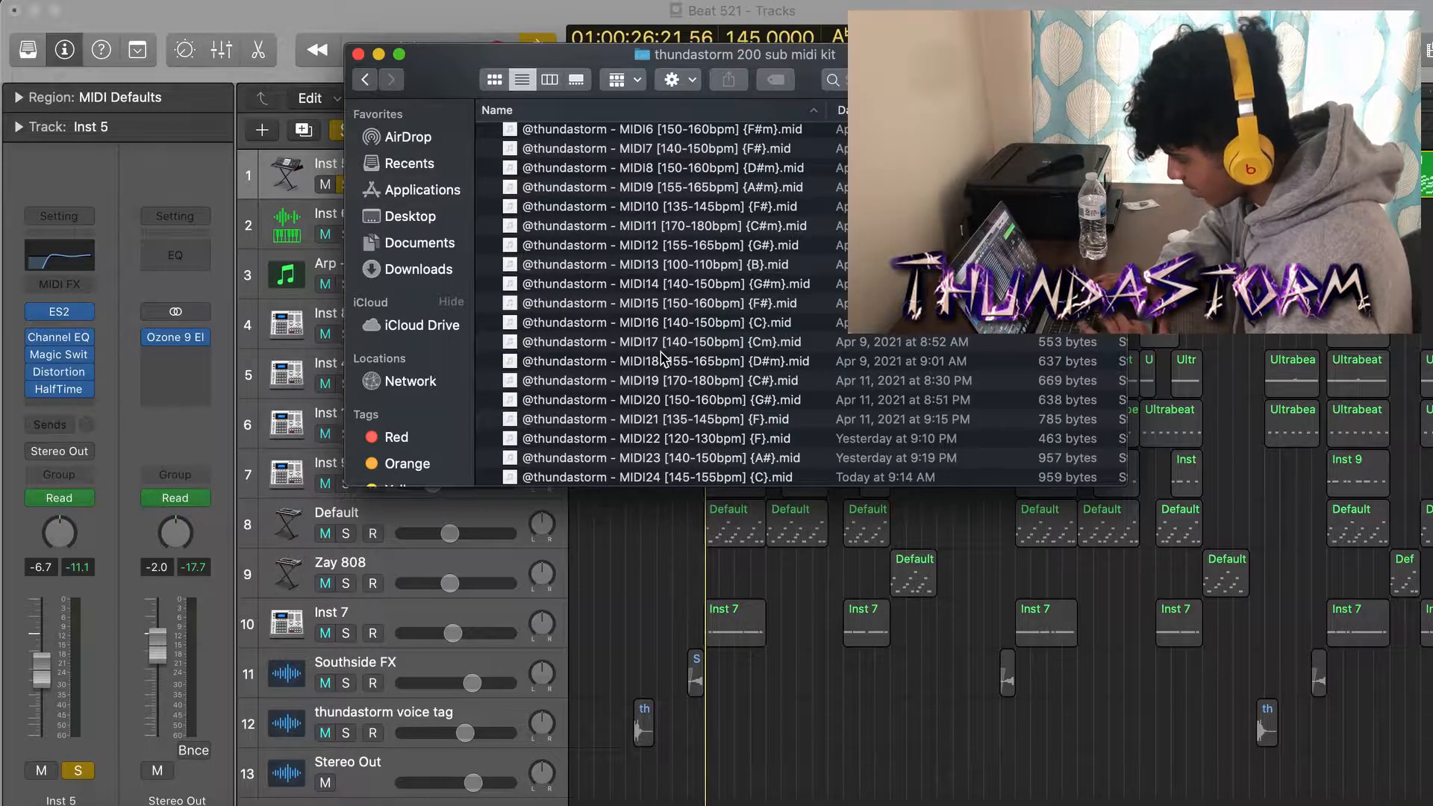
pyautogui.scroll(3, 638, 266)
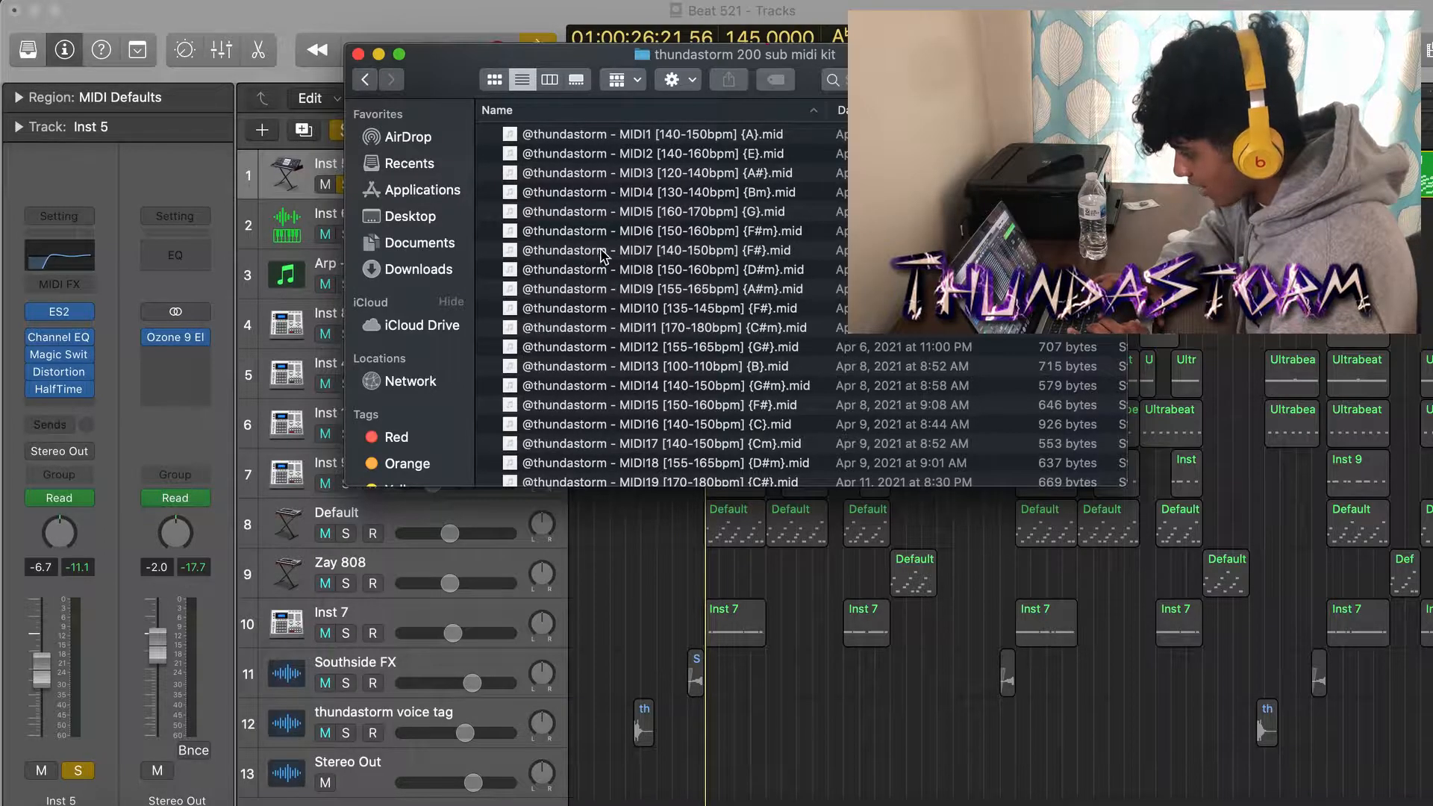
pyautogui.moveTo(599, 249); pyautogui.dragTo(694, 781)
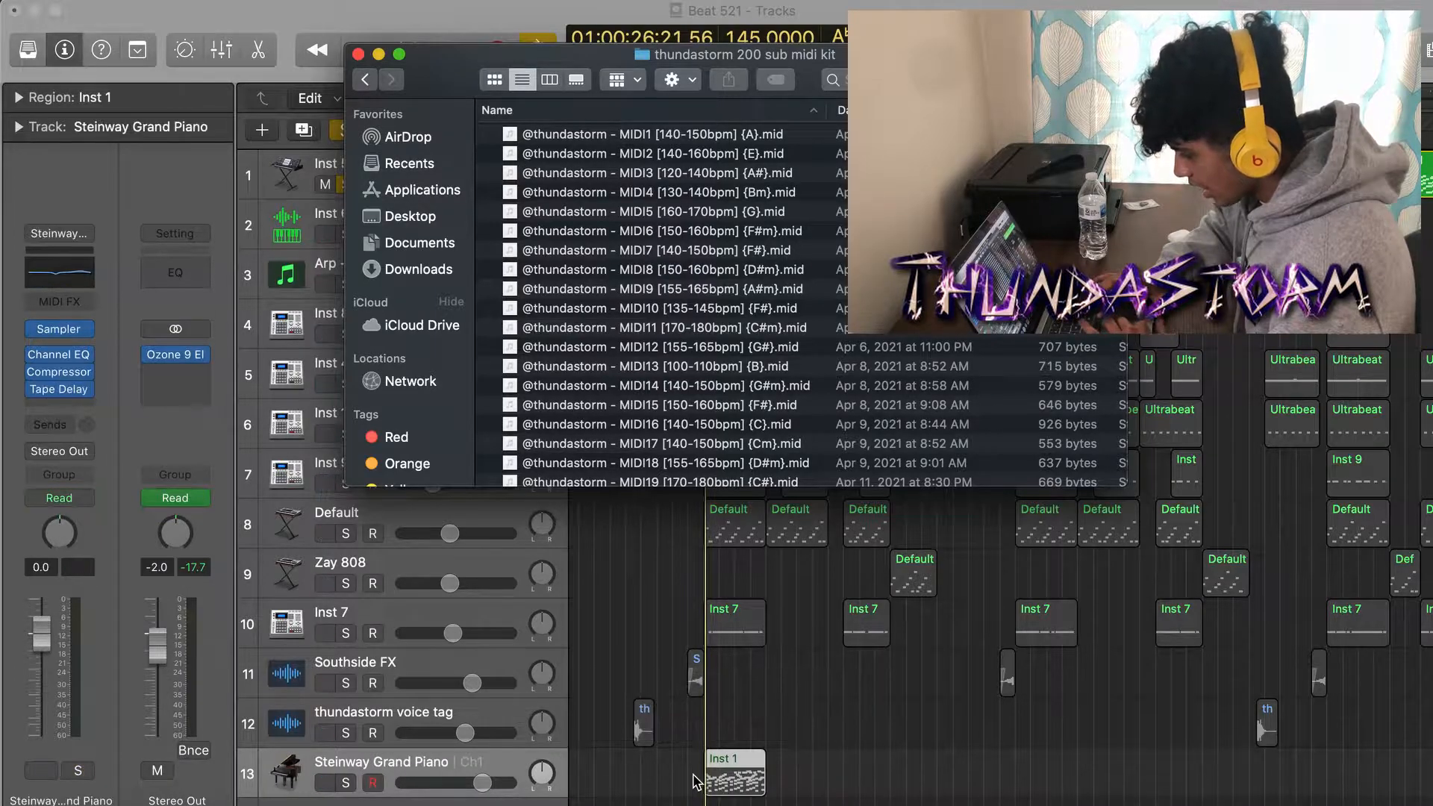
# Solo the Steinway Grand Piano track and open its imported Inst 1 region in the Piano Roll.
pyautogui.scroll(-2, 695, 782)
pyautogui.click(619, 614)
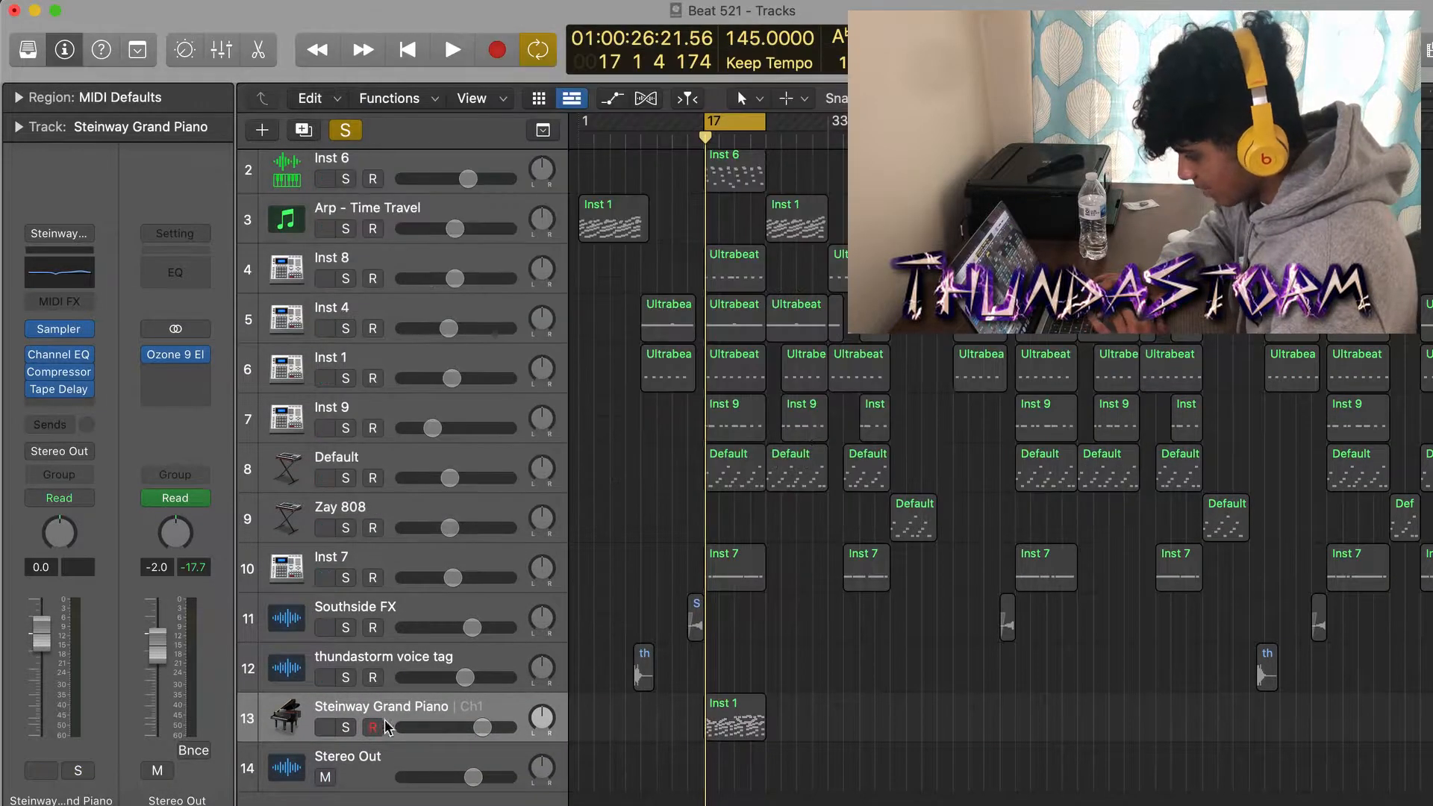
pyautogui.click(346, 727)
pyautogui.press('super+Right')
pyautogui.press('super+Right')
pyautogui.click(757, 715)
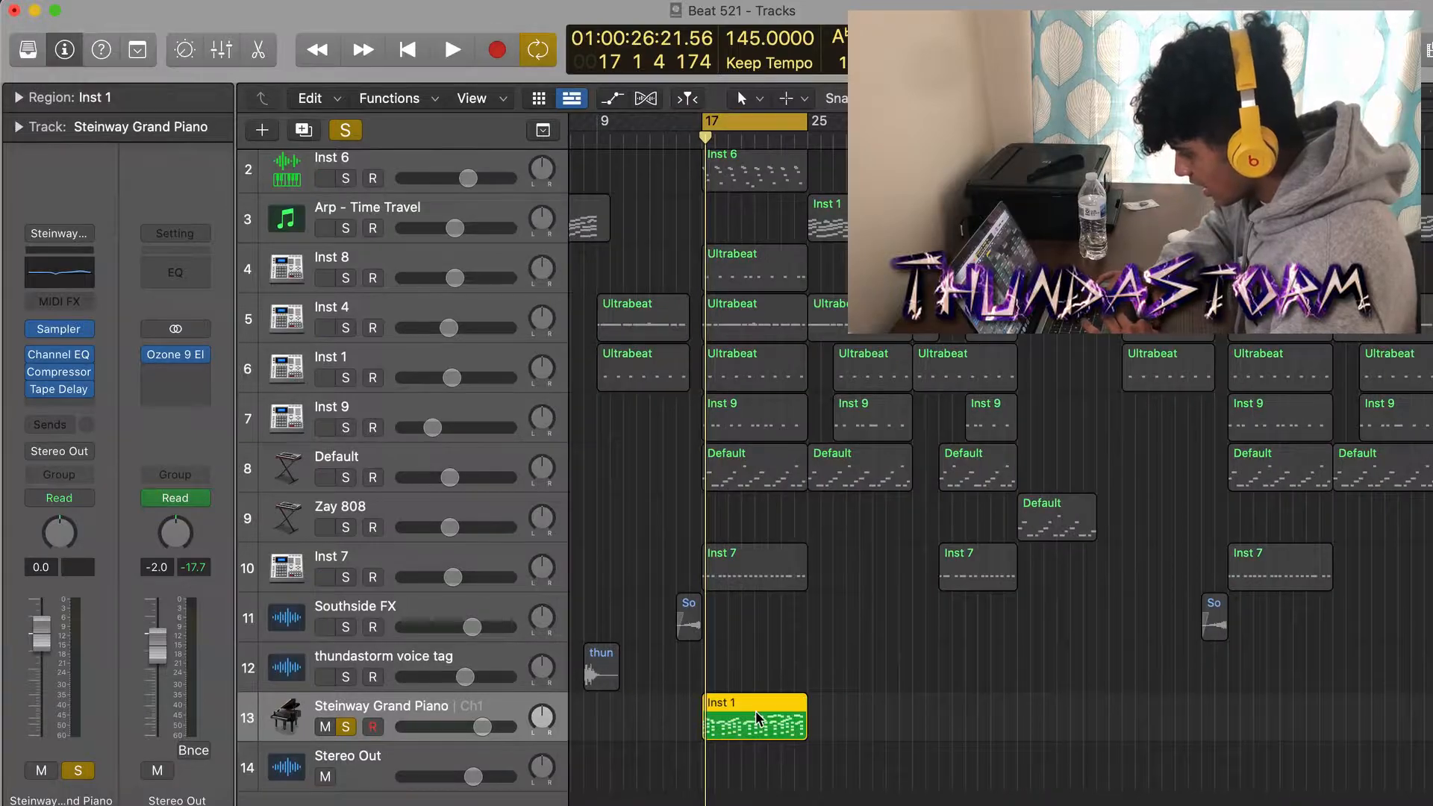
pyautogui.doubleClick(755, 710)
pyautogui.scroll(-1, 733, 617)
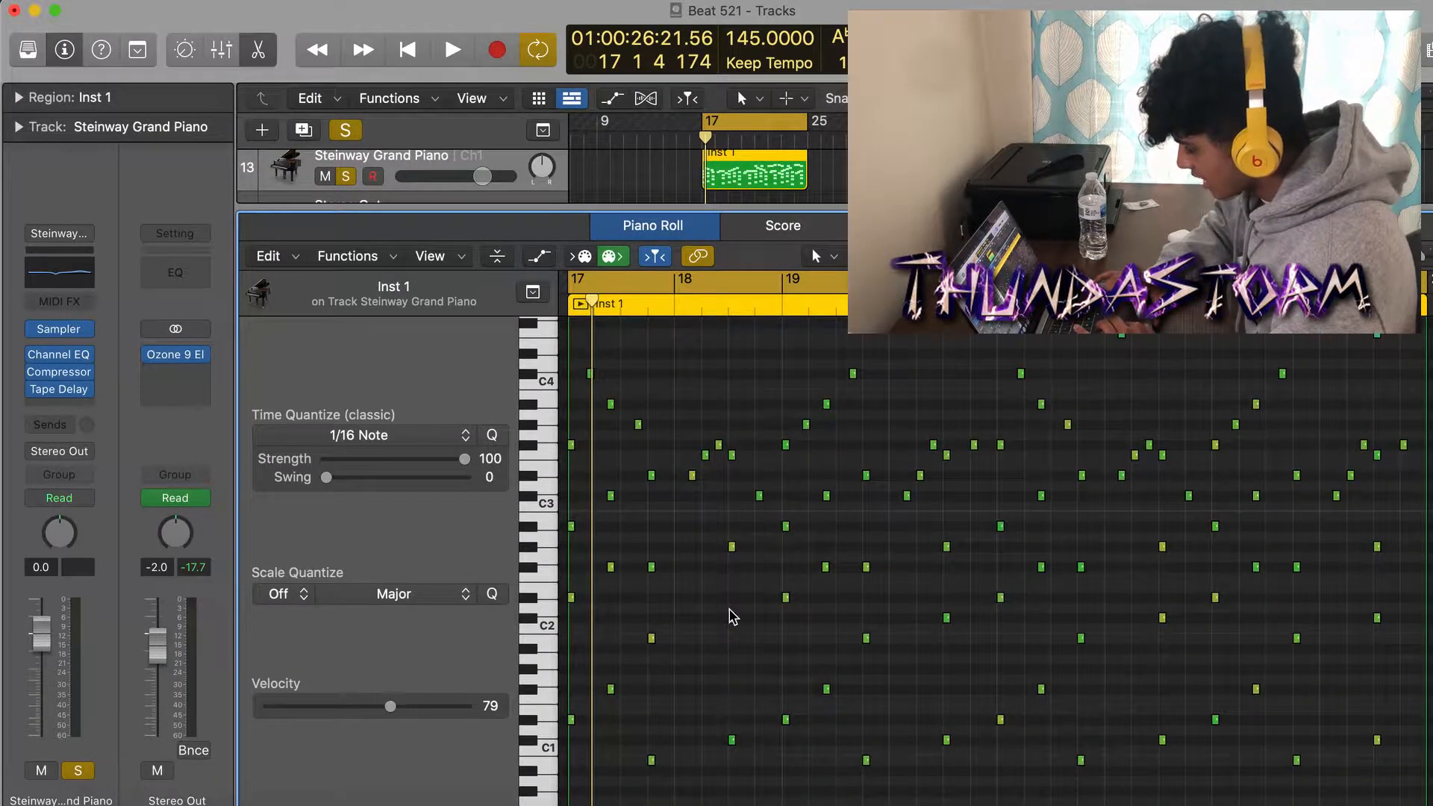
# Transpose all notes of the piano region up three semitones.
pyautogui.scroll(1, 732, 617)
pyautogui.press('super+Up')
pyautogui.scroll(-1, 718, 596)
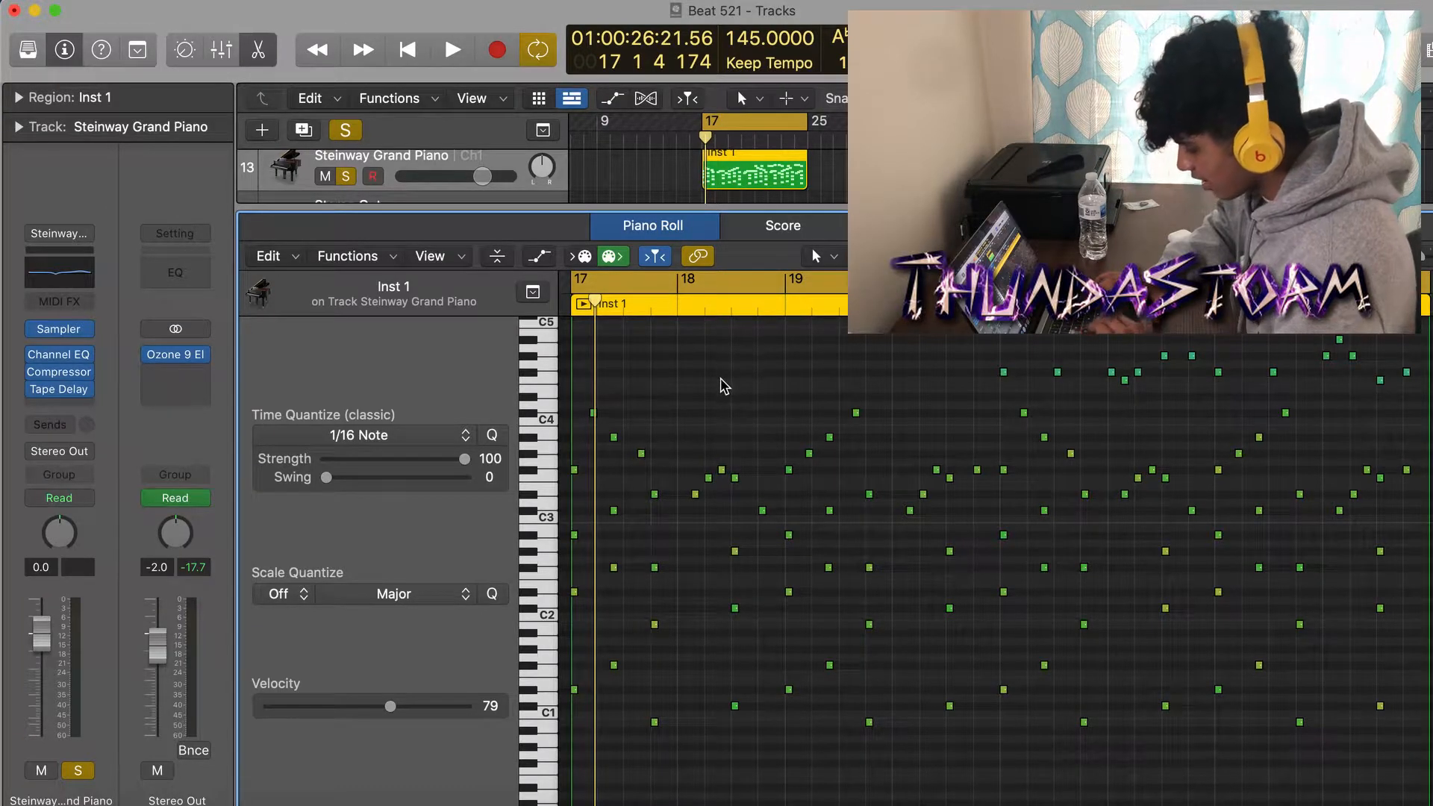
pyautogui.press('super+a')
pyautogui.hotkey('alt', 'Up')
pyautogui.hotkey('alt', 'Up')
pyautogui.hotkey('alt', 'Up')
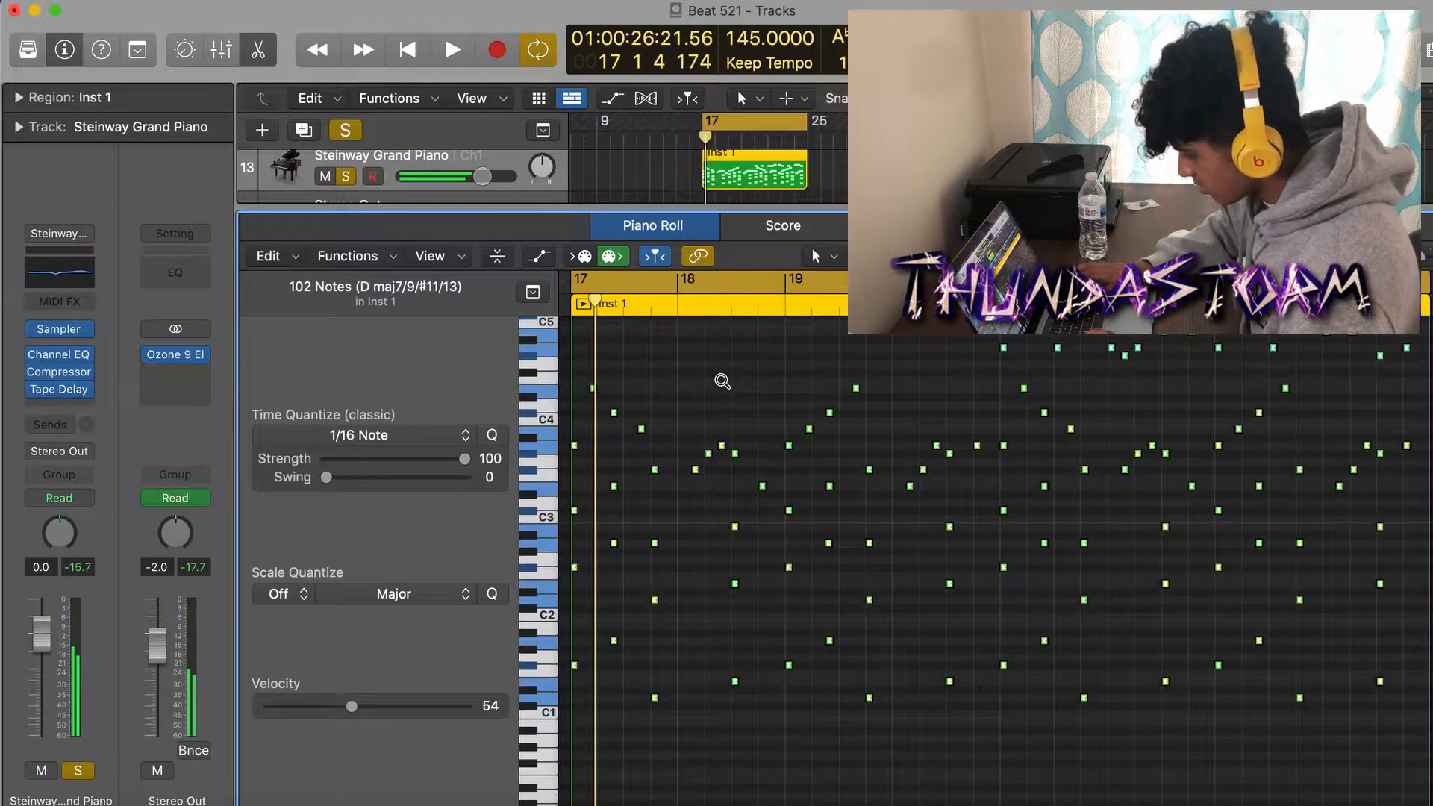
pyautogui.click(688, 437)
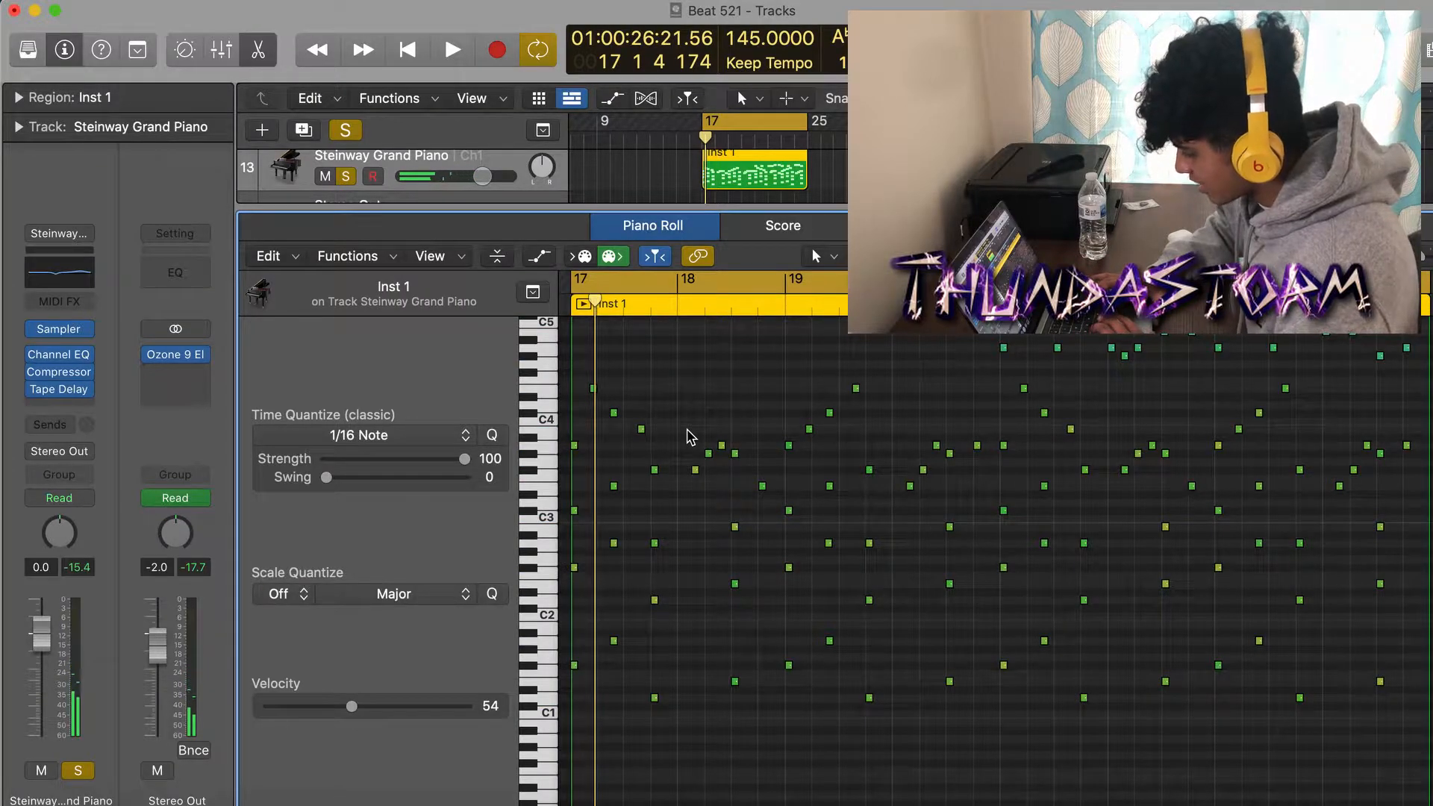
# Play back the transposed melody on the soloed Steinway Grand Piano track.
pyautogui.press('space')
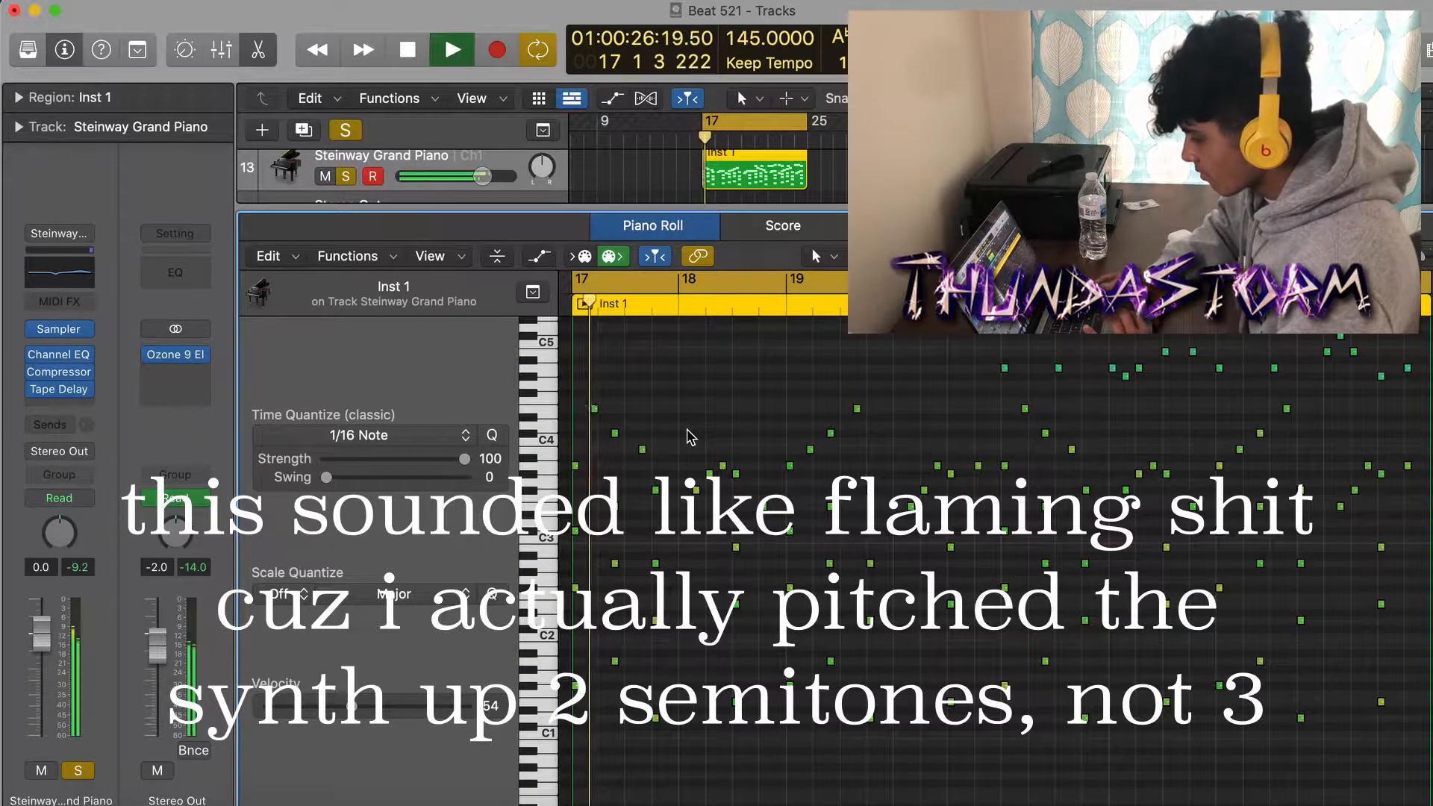
pyautogui.press('space')
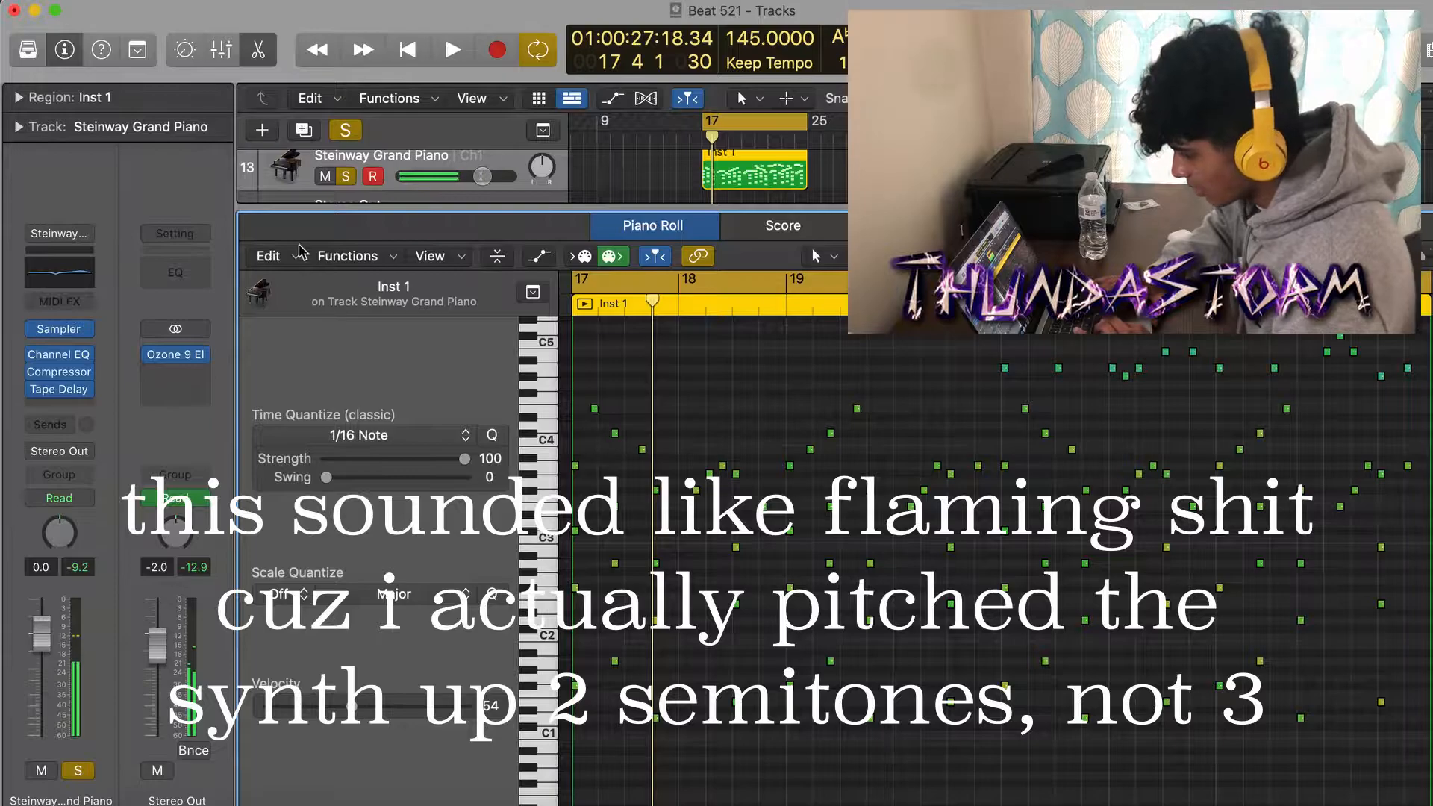
pyautogui.scroll(10, 336, 185)
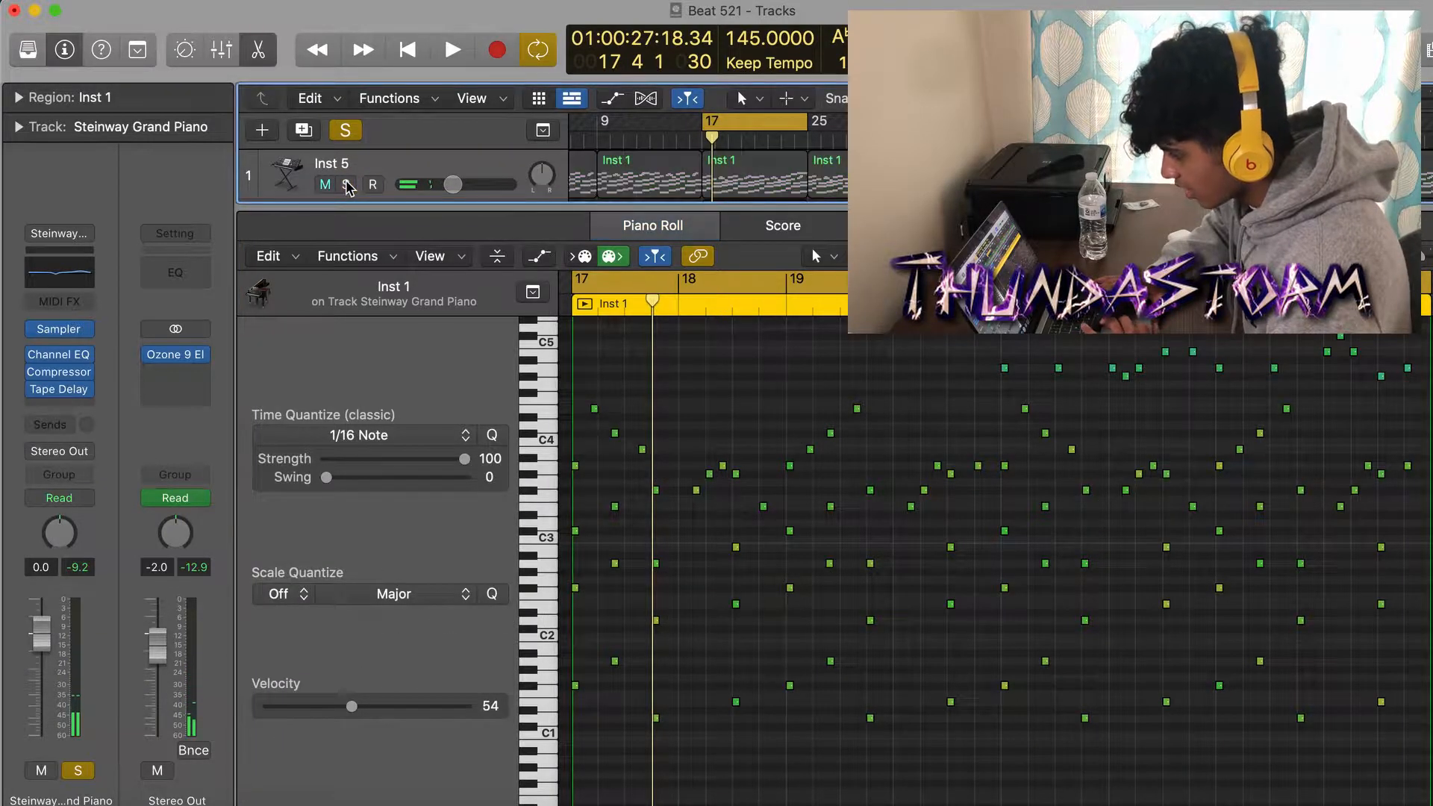
pyautogui.scroll(-15, 346, 179)
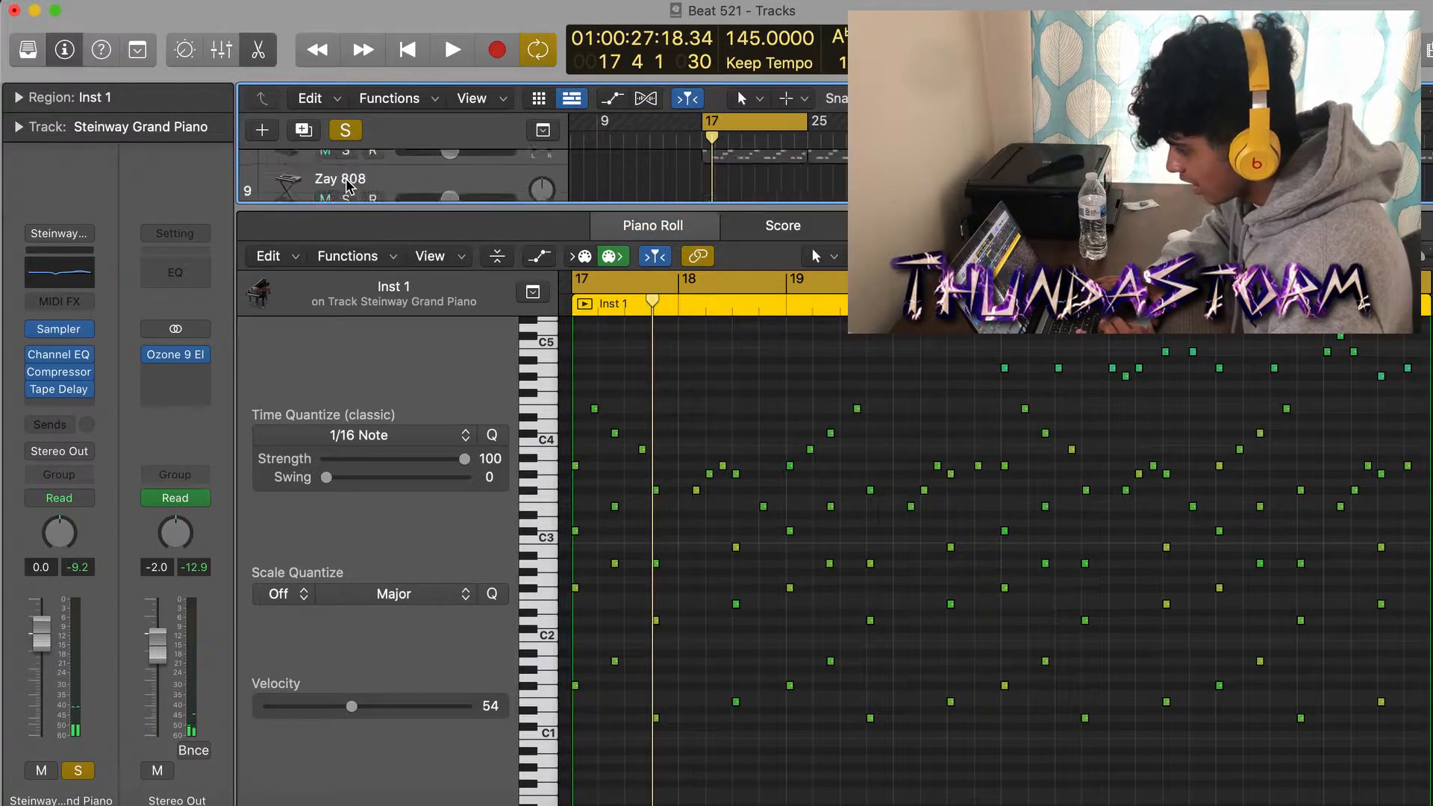
pyautogui.click(644, 415)
pyautogui.press('space')
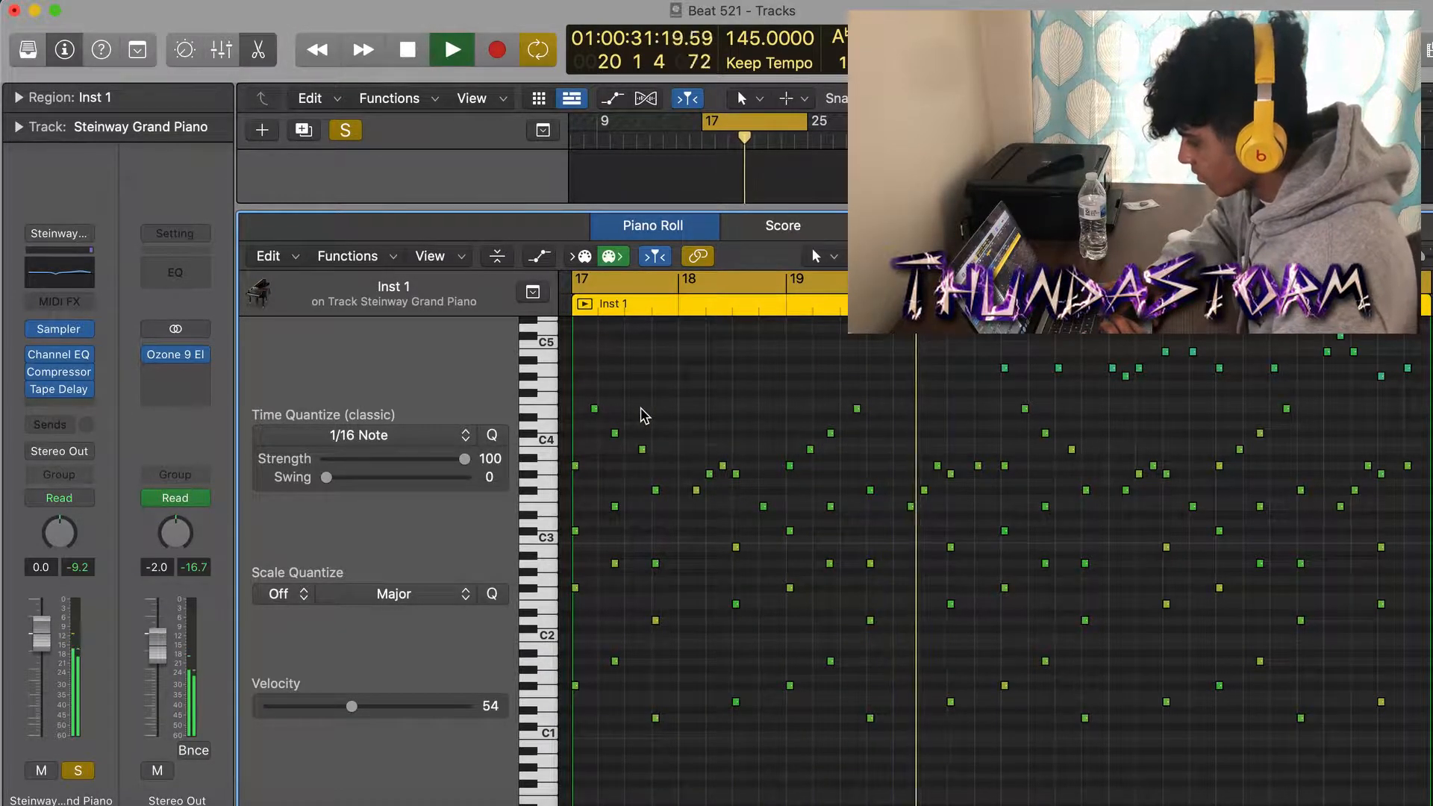
pyautogui.press('space')
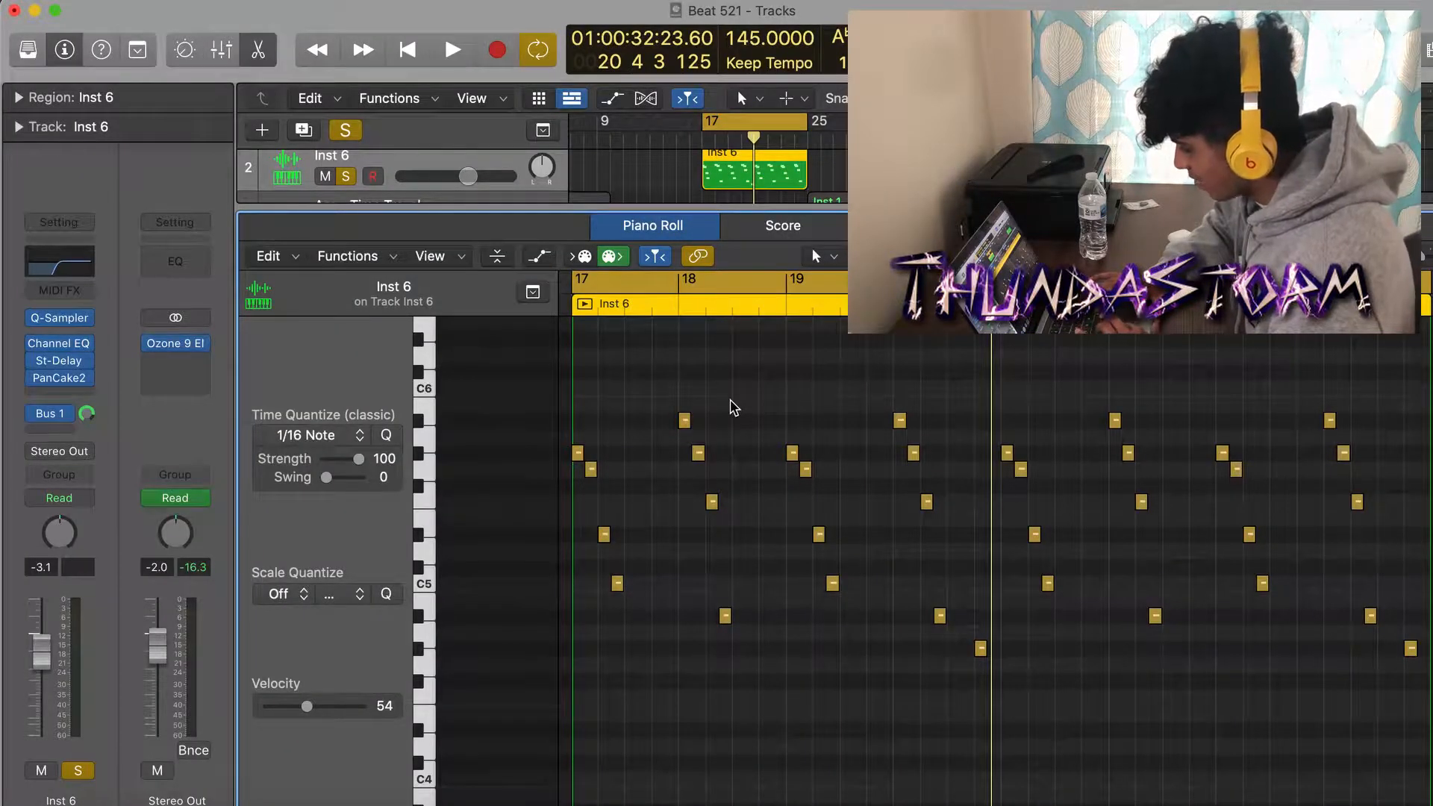
# Inspect the PanCake2 plug-in on Inst 6 and play back the Inst 6 and Arp - Time Travel parts.
pyautogui.scroll(1, 734, 407)
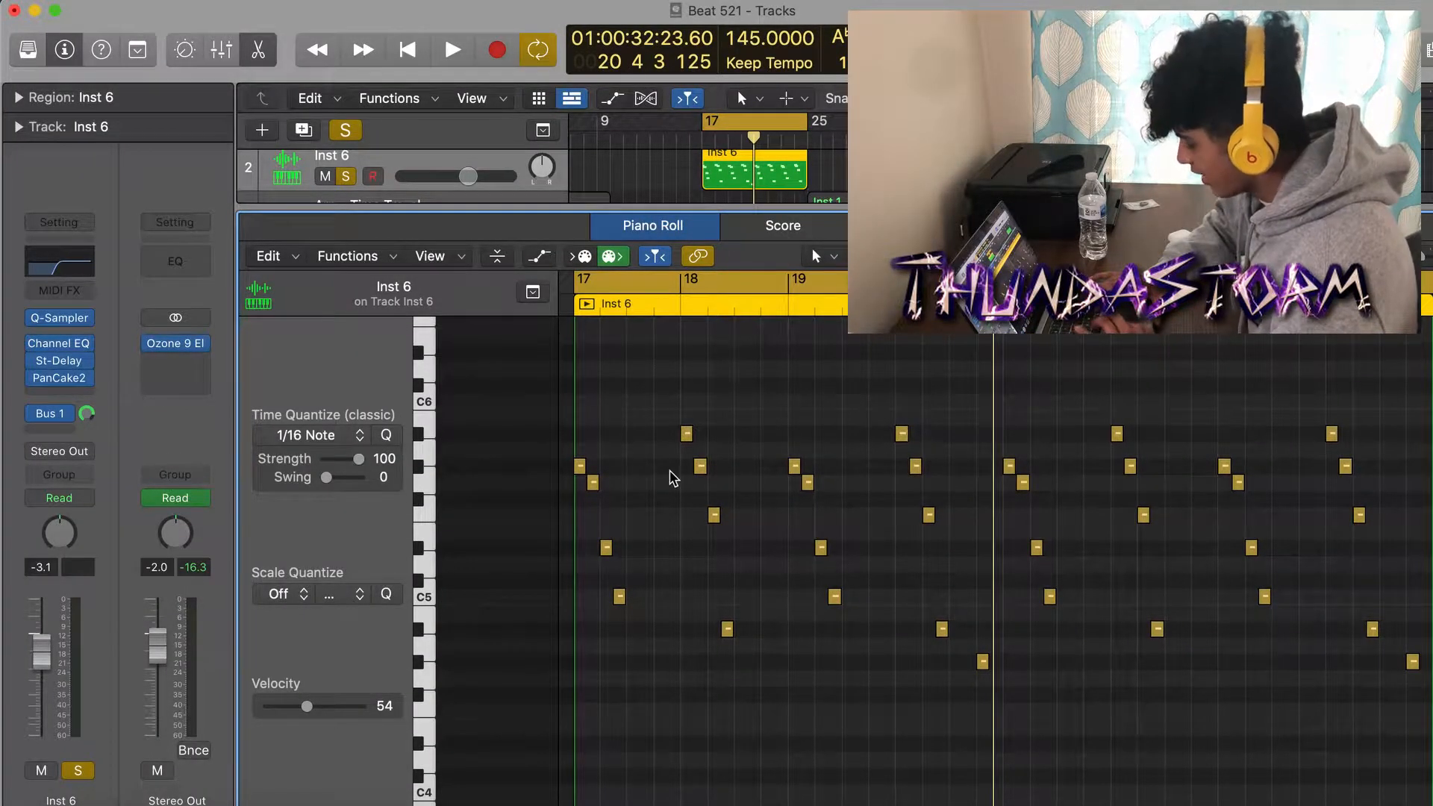
pyautogui.click(61, 379)
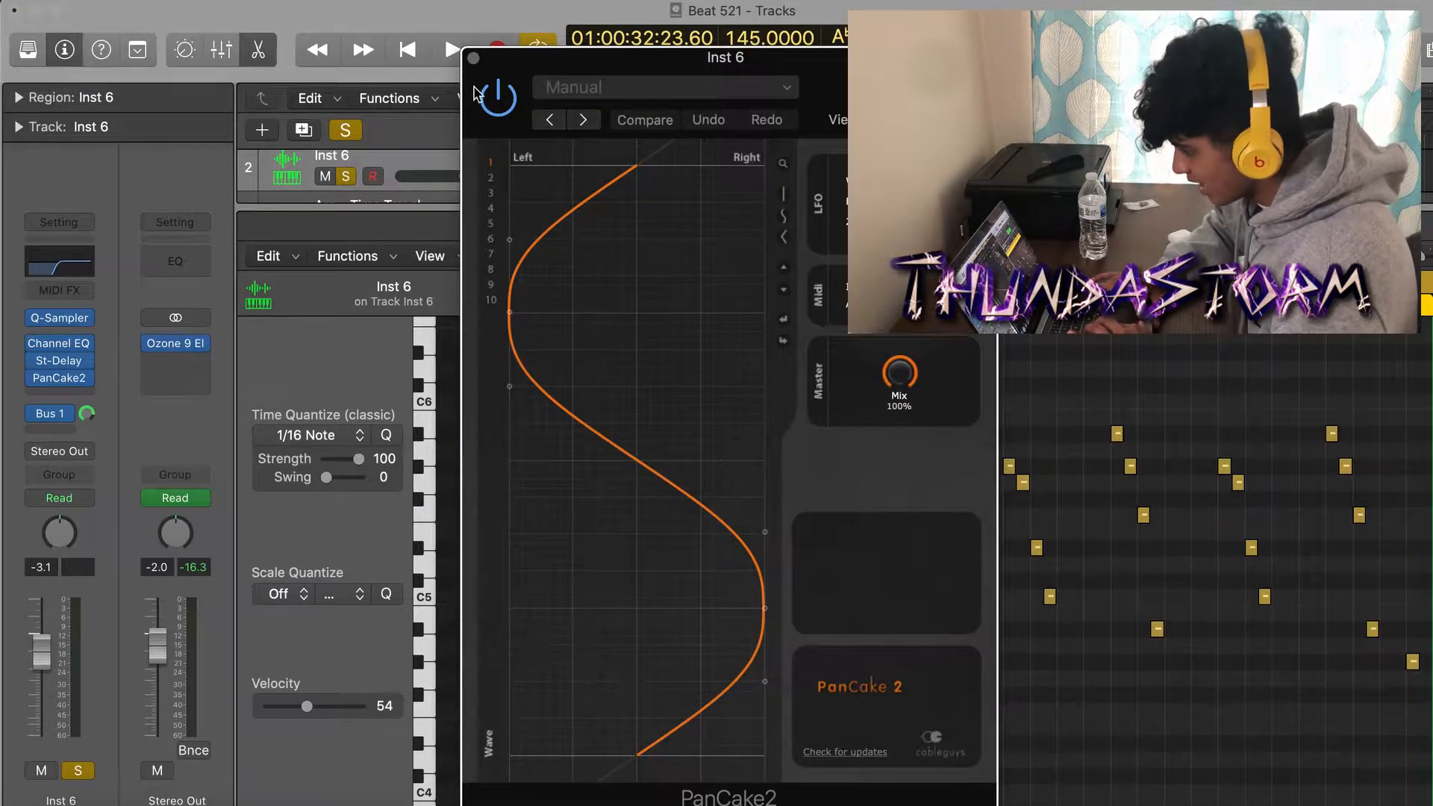
pyautogui.click(473, 58)
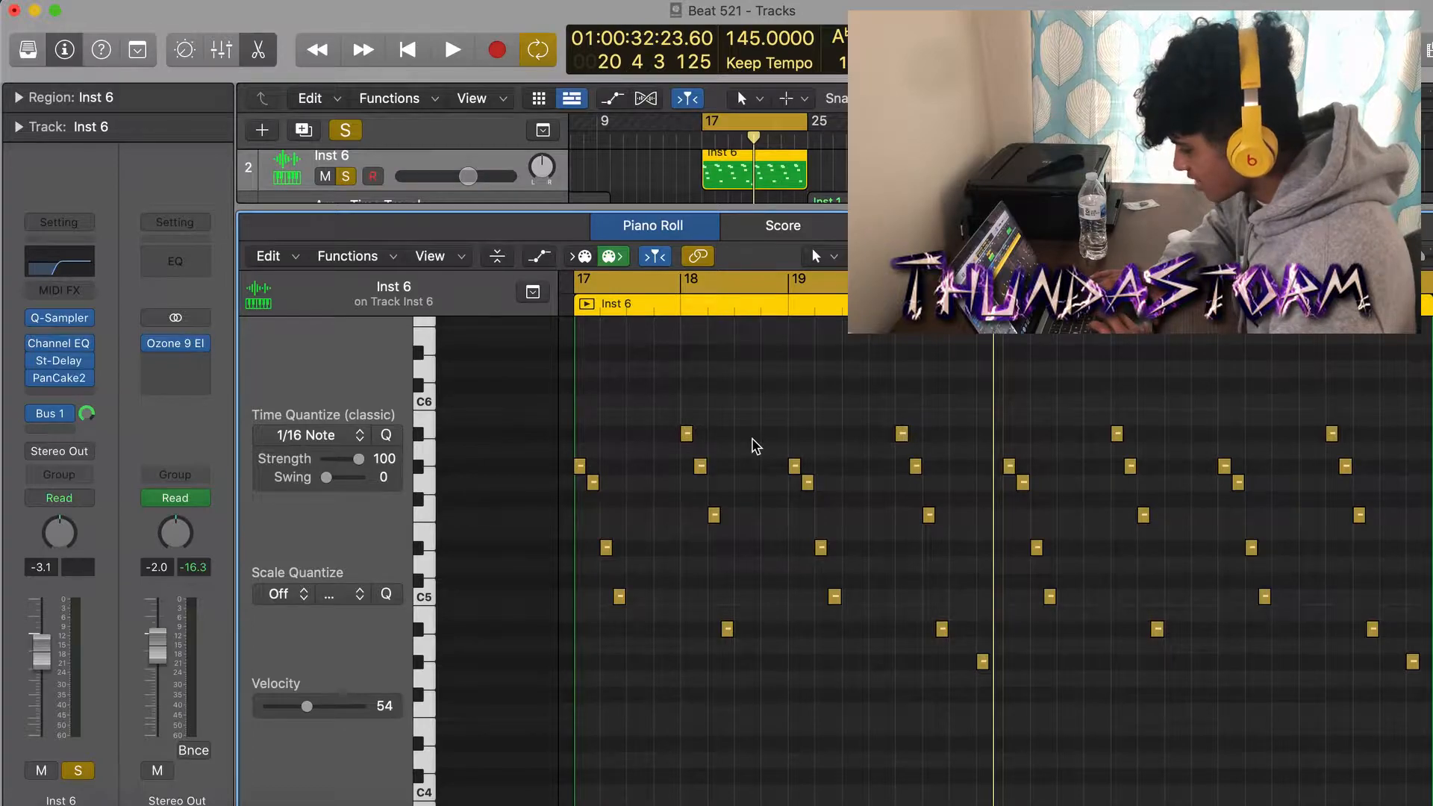
pyautogui.press('space')
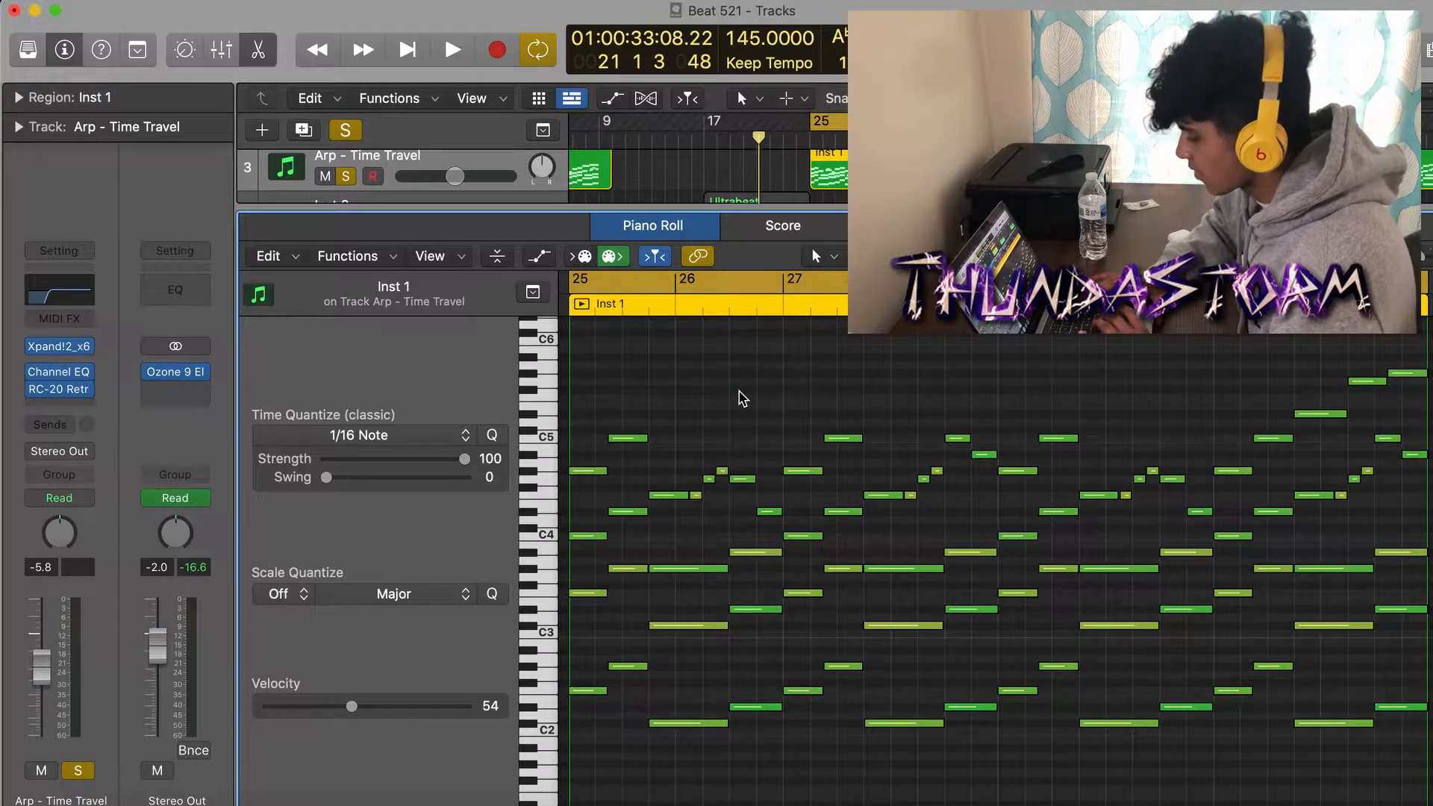
pyautogui.press('space')
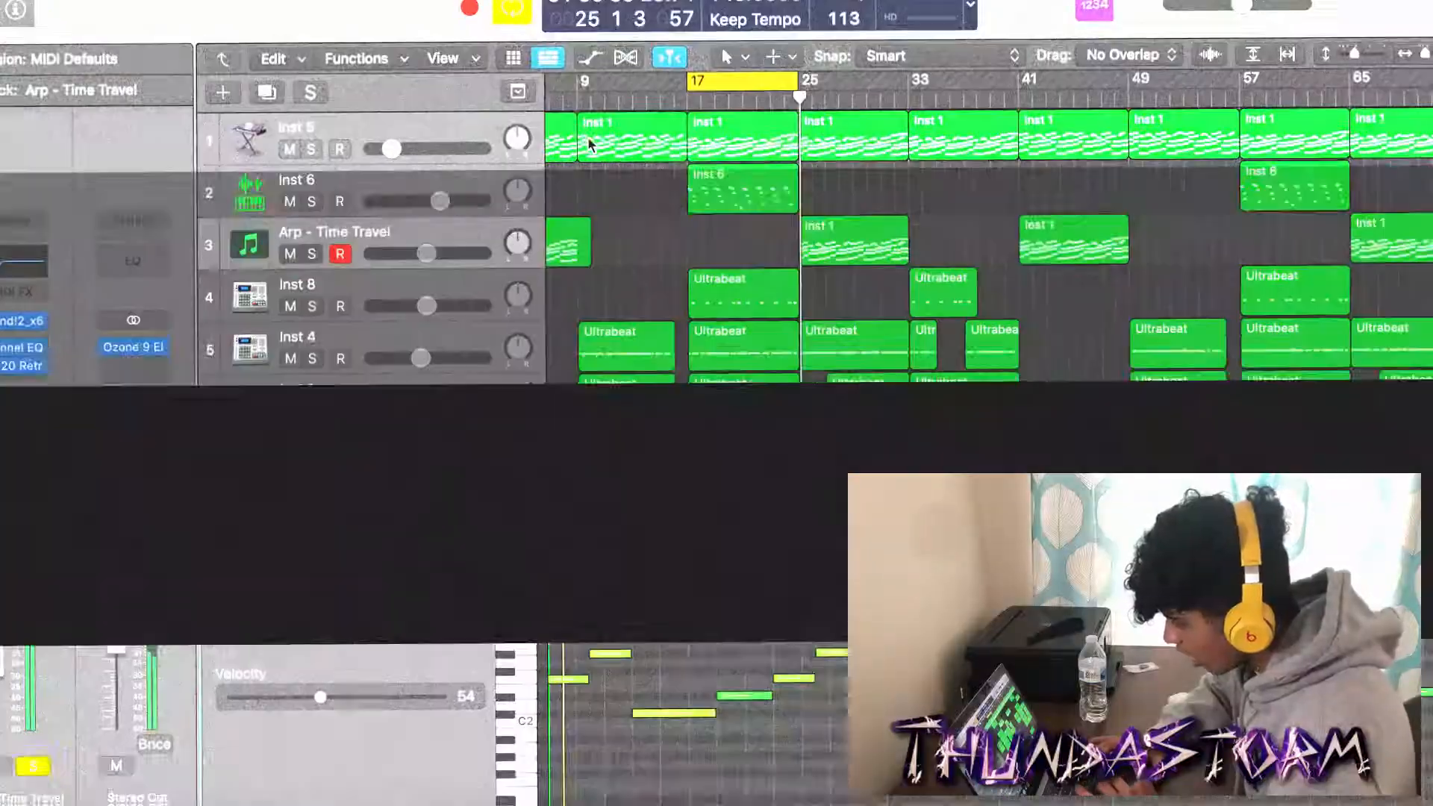
# Move the eight-bar cycle range from bar 17 to bars 33–41.
pyautogui.click(723, 137)
pyautogui.moveTo(721, 79); pyautogui.dragTo(955, 125)
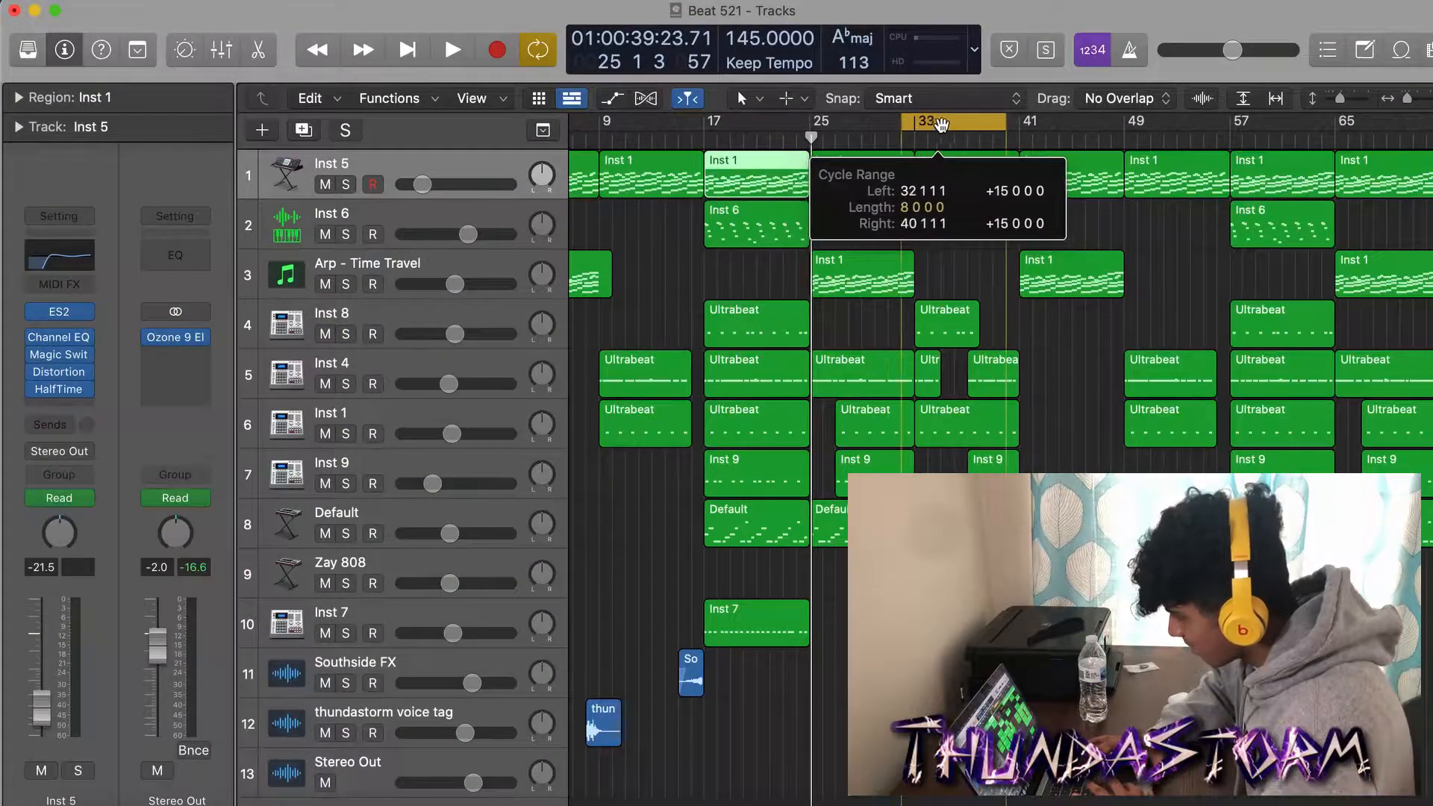
pyautogui.click(680, 222)
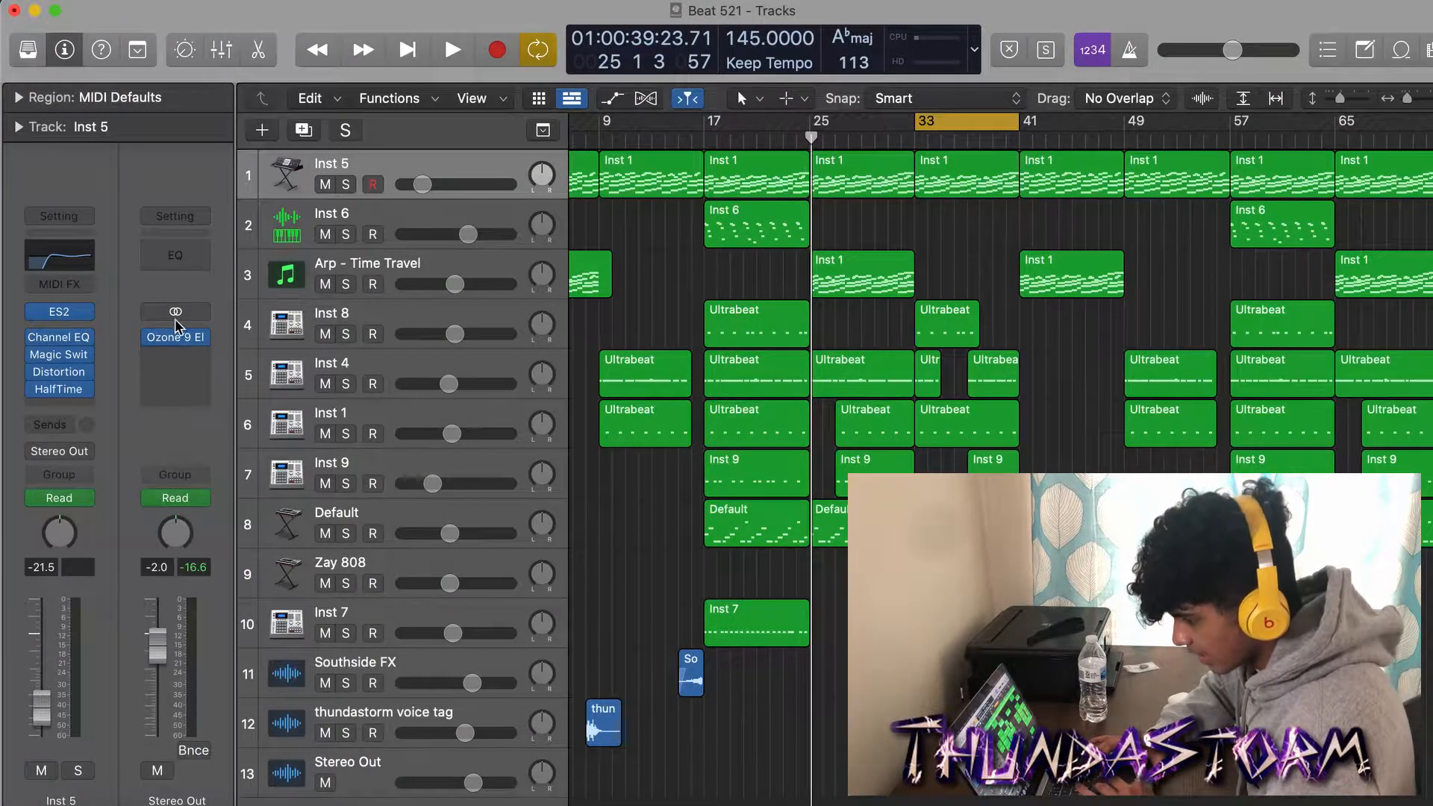
# Show the tracks' volume automation, turn off cycle mode and return the playhead to the start of the project.
pyautogui.press('a')
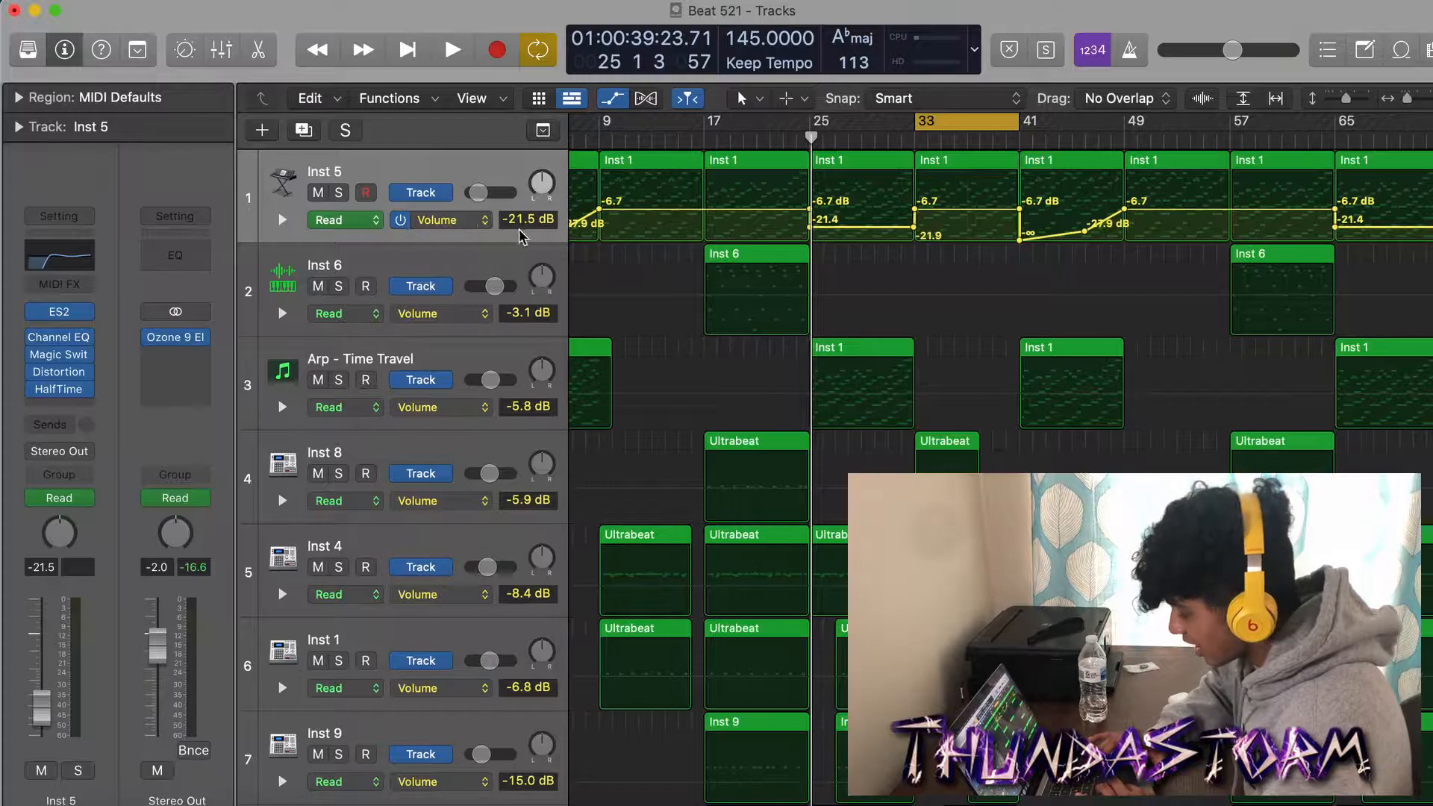
pyautogui.press('super+Left')
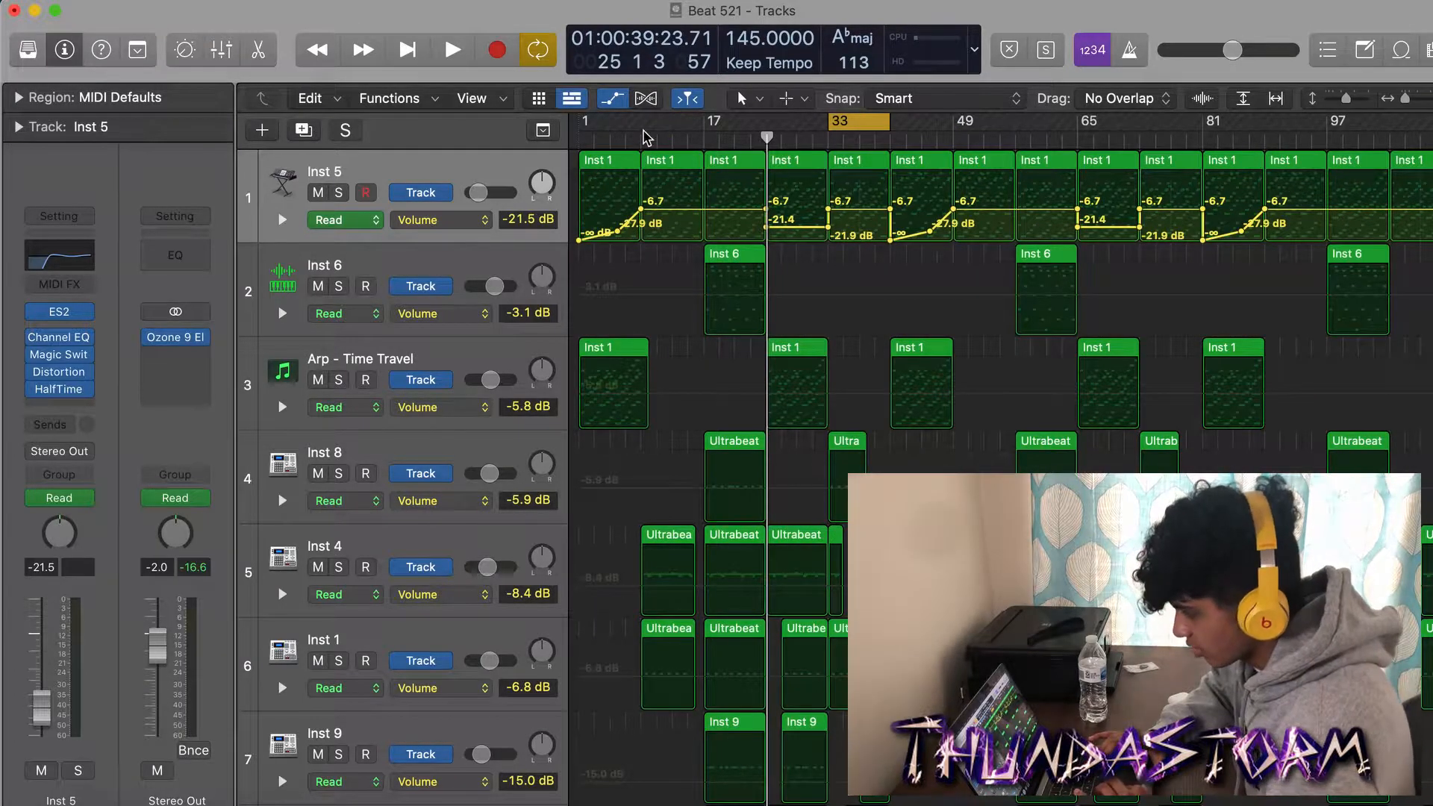
pyautogui.press('Return')
pyautogui.press('c')
pyautogui.press('super+Right')
pyautogui.press('super+Right')
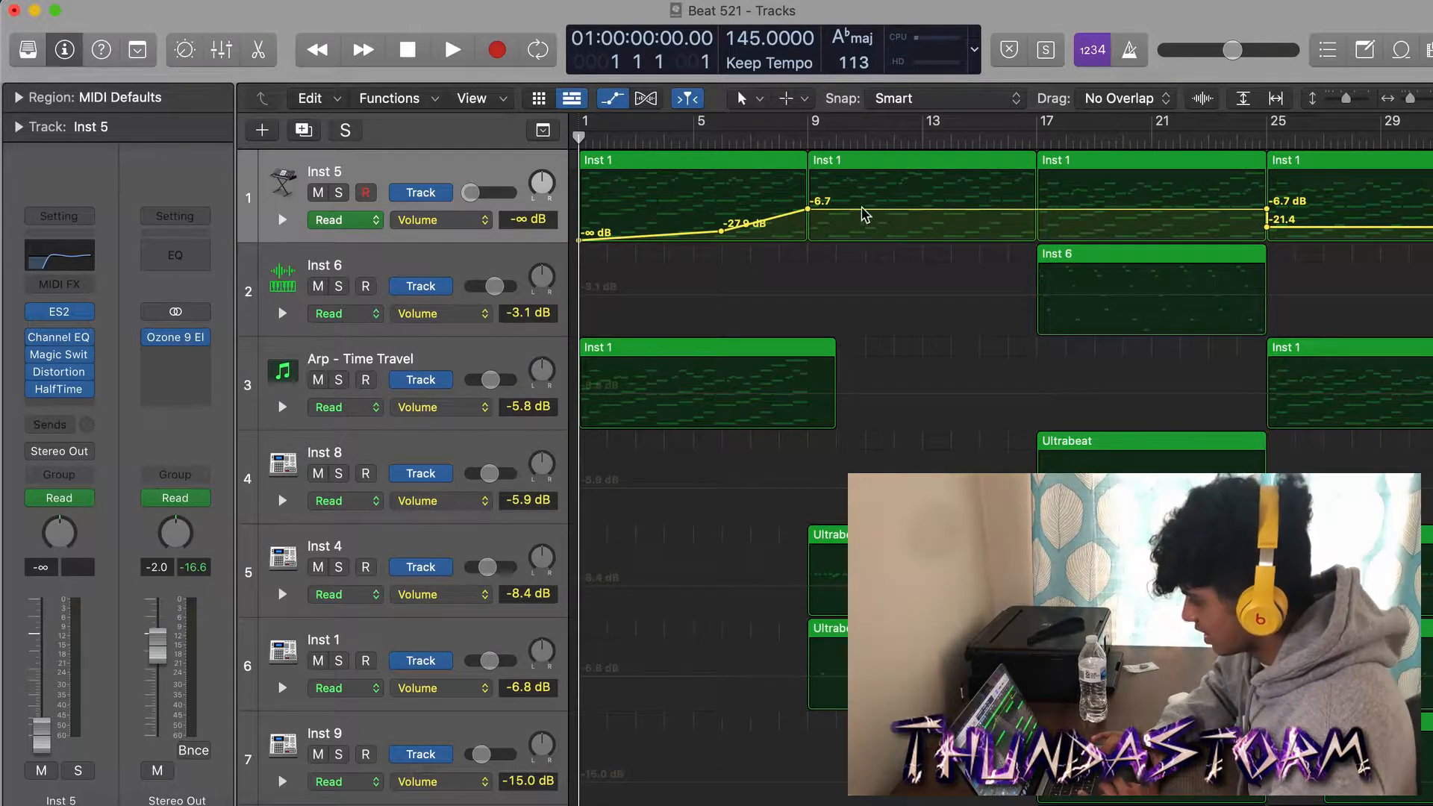
# Examine the Inst 5 volume automation across the arrangement, placing the playhead at bar 25 and at bar 33.
pyautogui.press('super+Left')
pyautogui.press('super+Left')
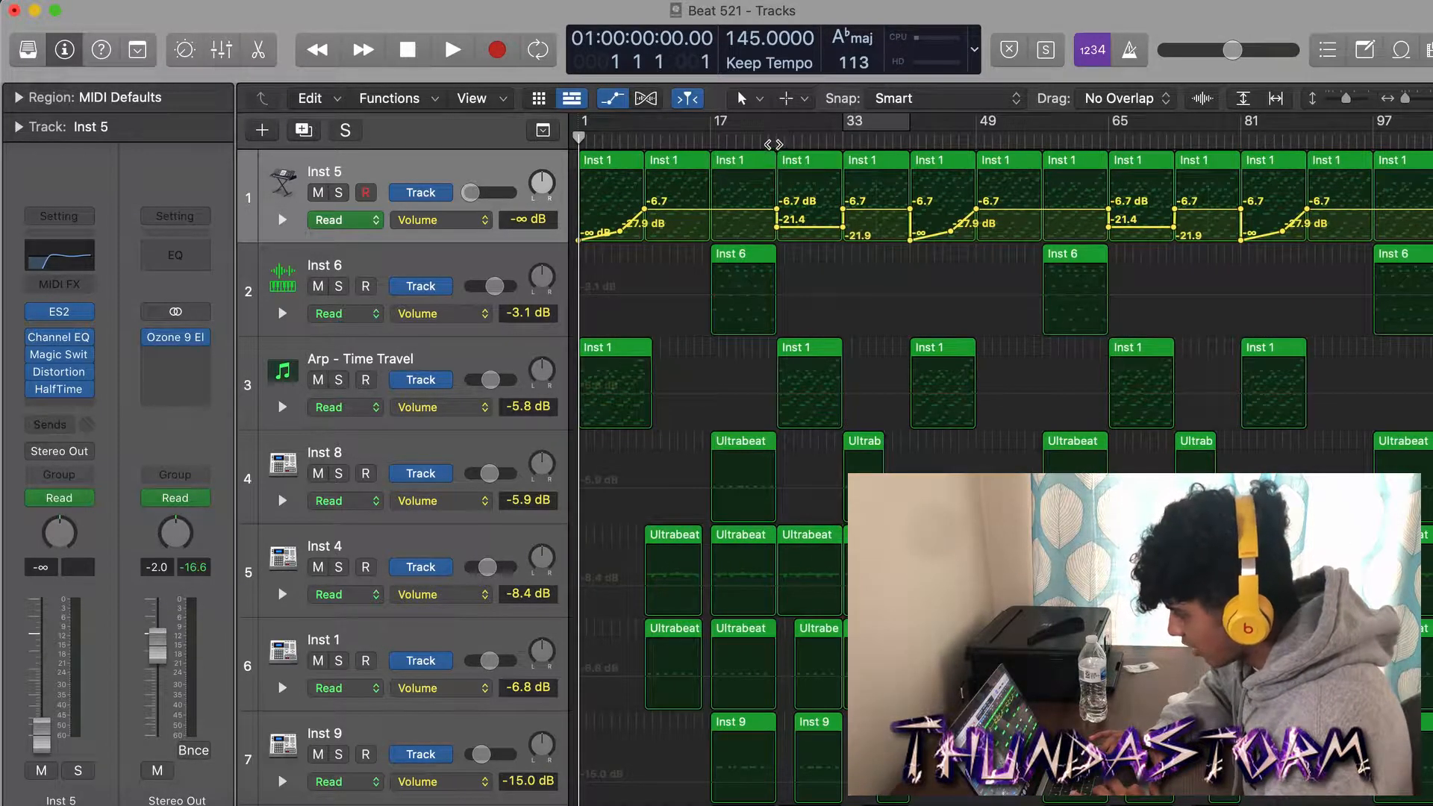
pyautogui.click(780, 139)
pyautogui.press('super+Right')
pyautogui.press('super+Right')
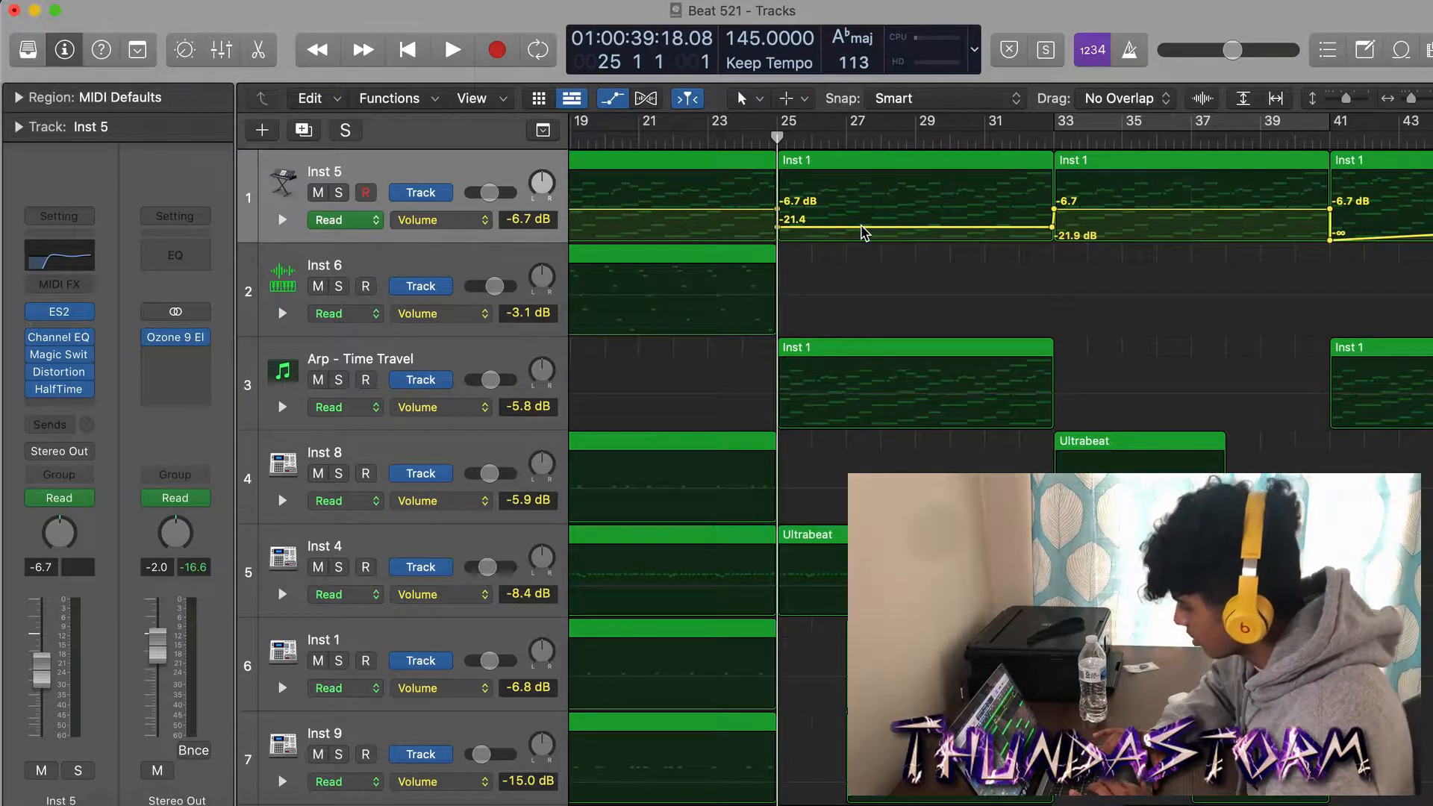
pyautogui.press('super+Left')
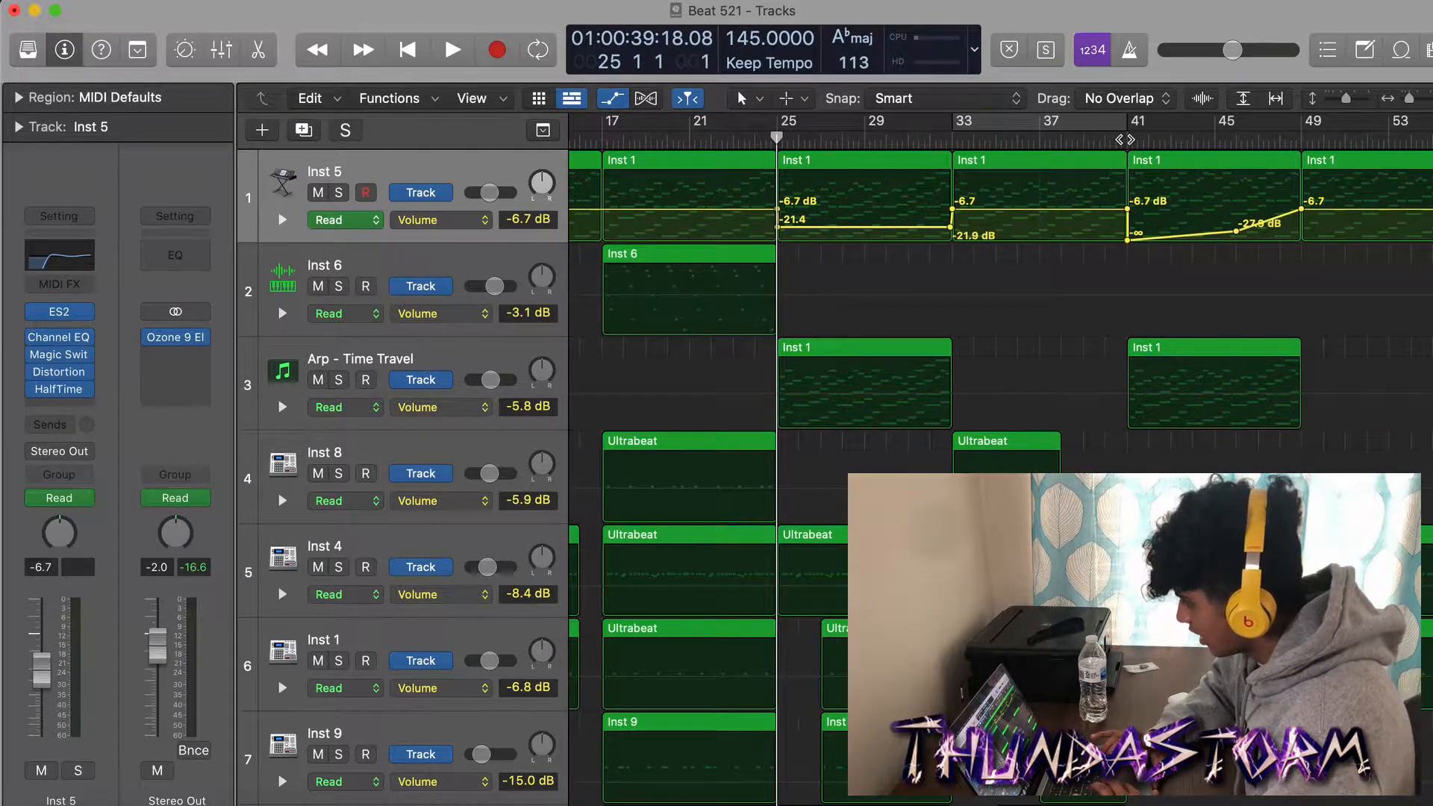
pyautogui.click(953, 139)
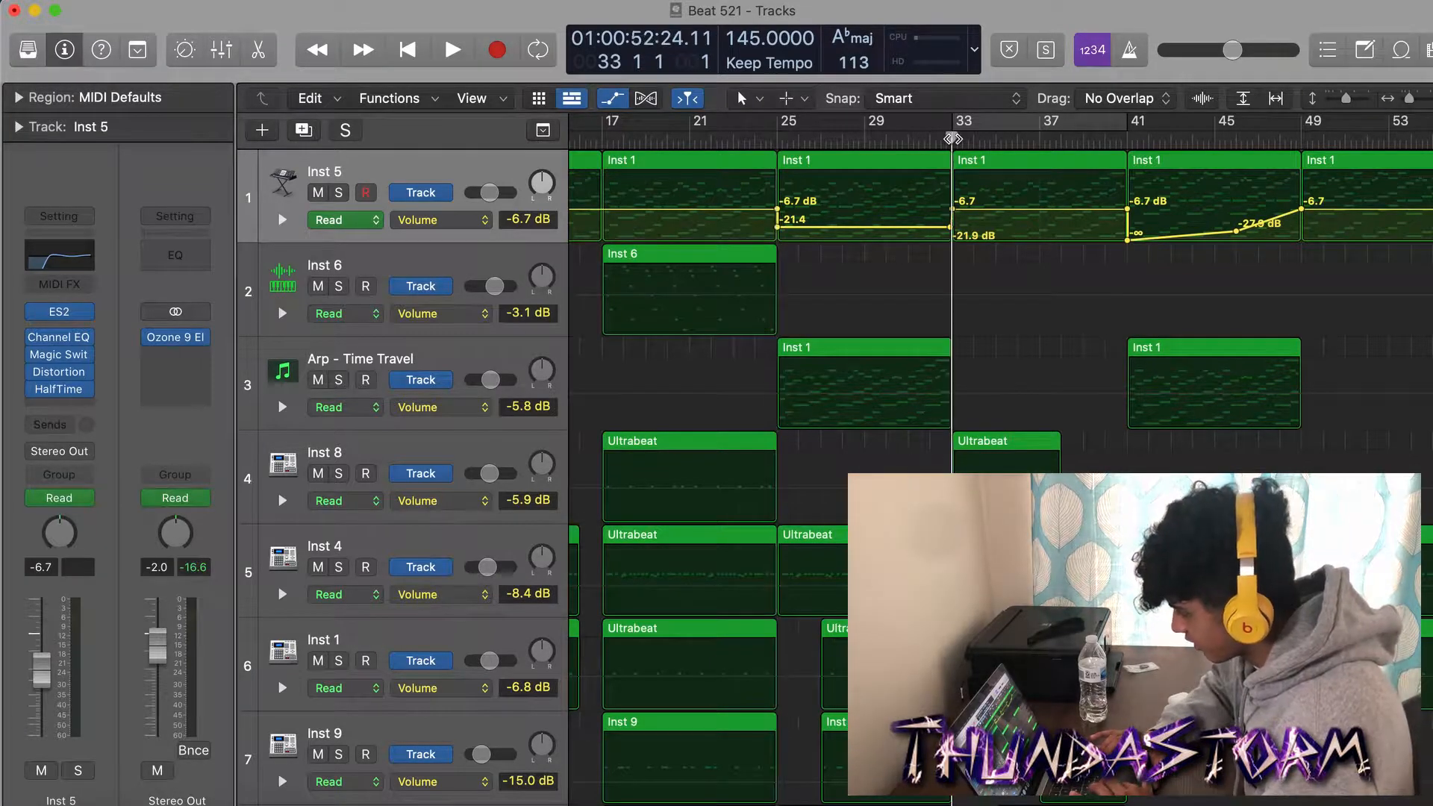
# Show the HalfTime Power On automation on Inst 5, then solo the track and play it from just before bar 33.
pyautogui.click(464, 220)
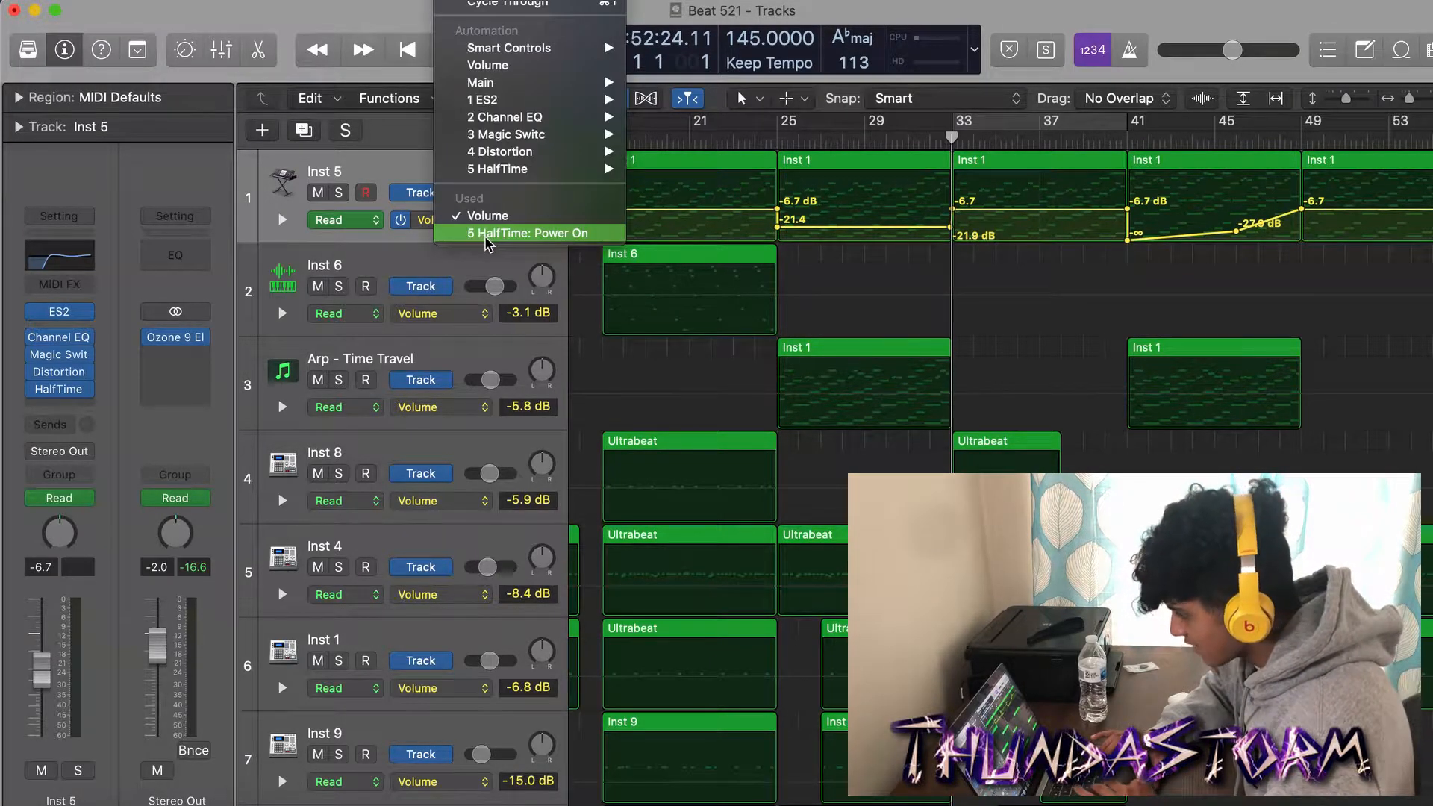
pyautogui.click(527, 233)
pyautogui.click(937, 140)
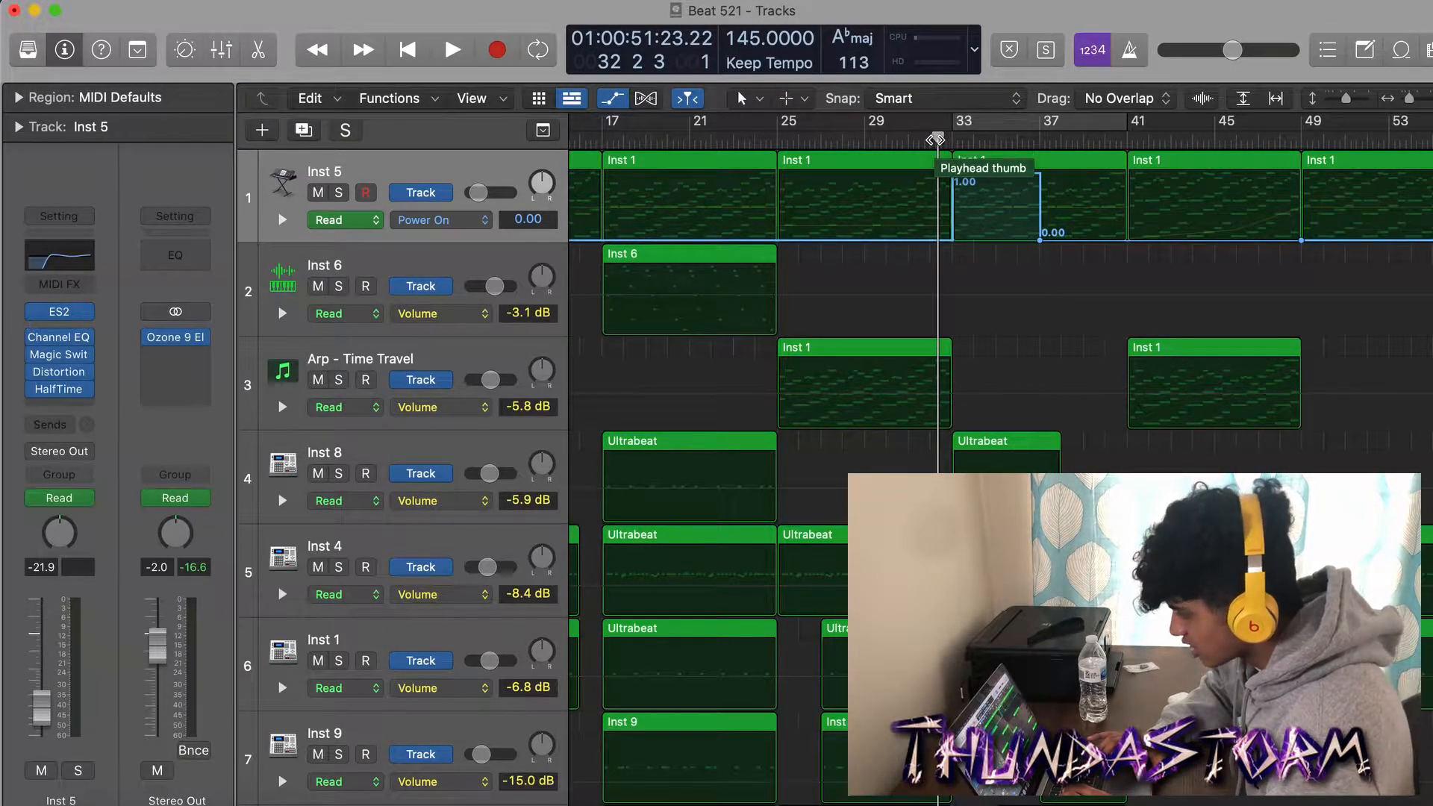
pyautogui.press('s')
pyautogui.press('space')
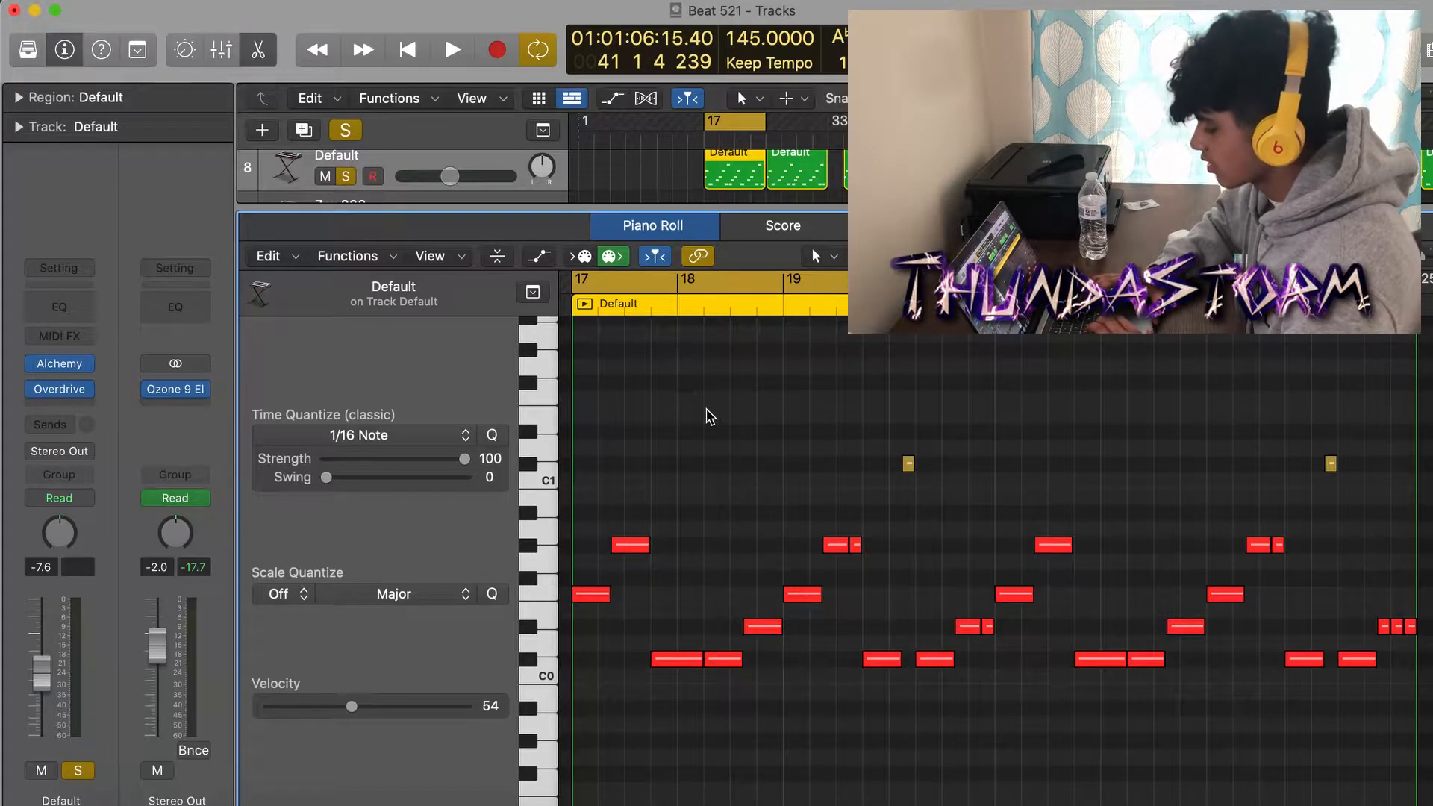
# Play back the soloed patterns of the Default, Inst 1 and Inst 9 tracks in the section starting at bar 17.
pyautogui.press('space')
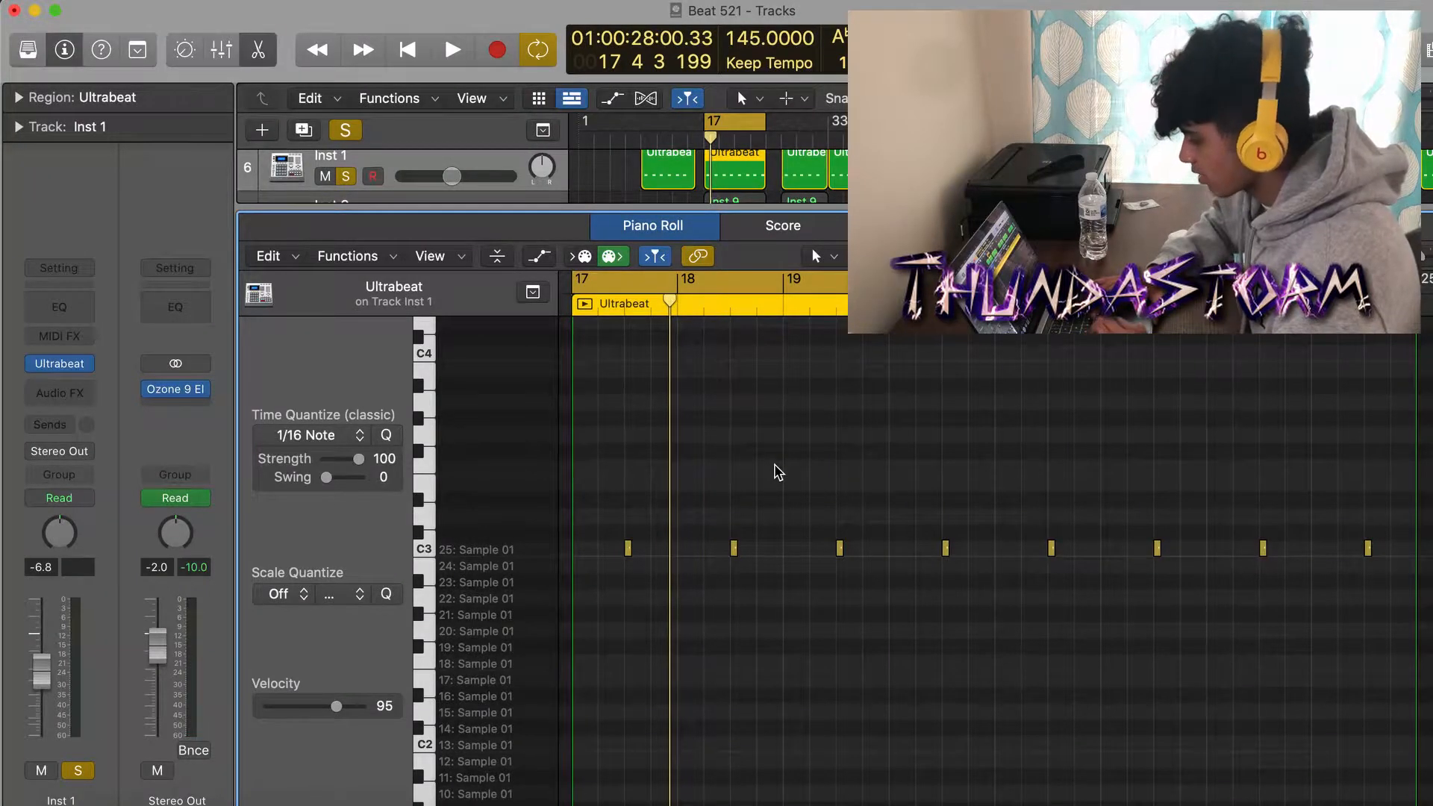
pyautogui.press('space')
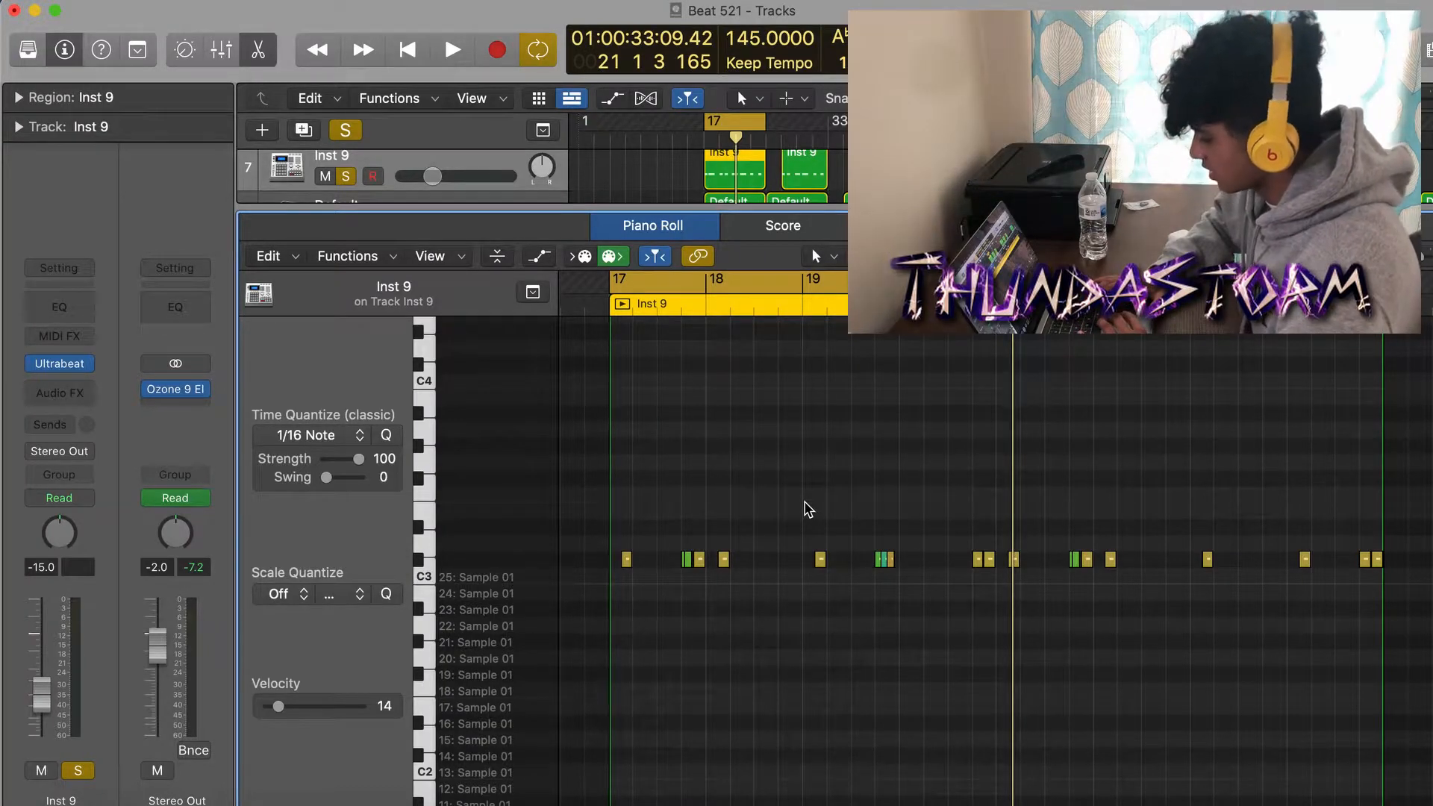
pyautogui.press('space')
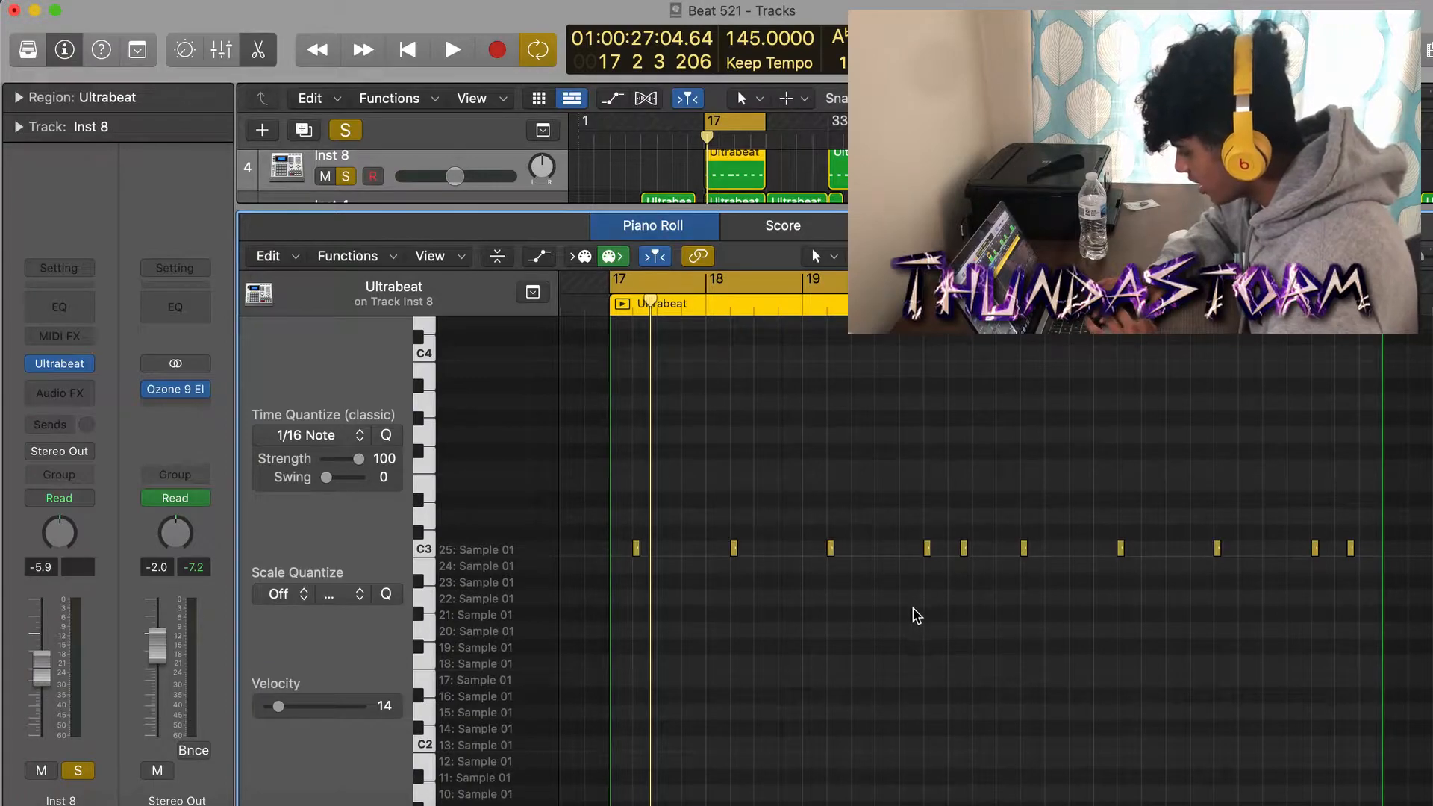
# Audition the extra C3 note after the fourth hit in the Inst 8 pattern, then play back the soloed pattern.
pyautogui.click(964, 549)
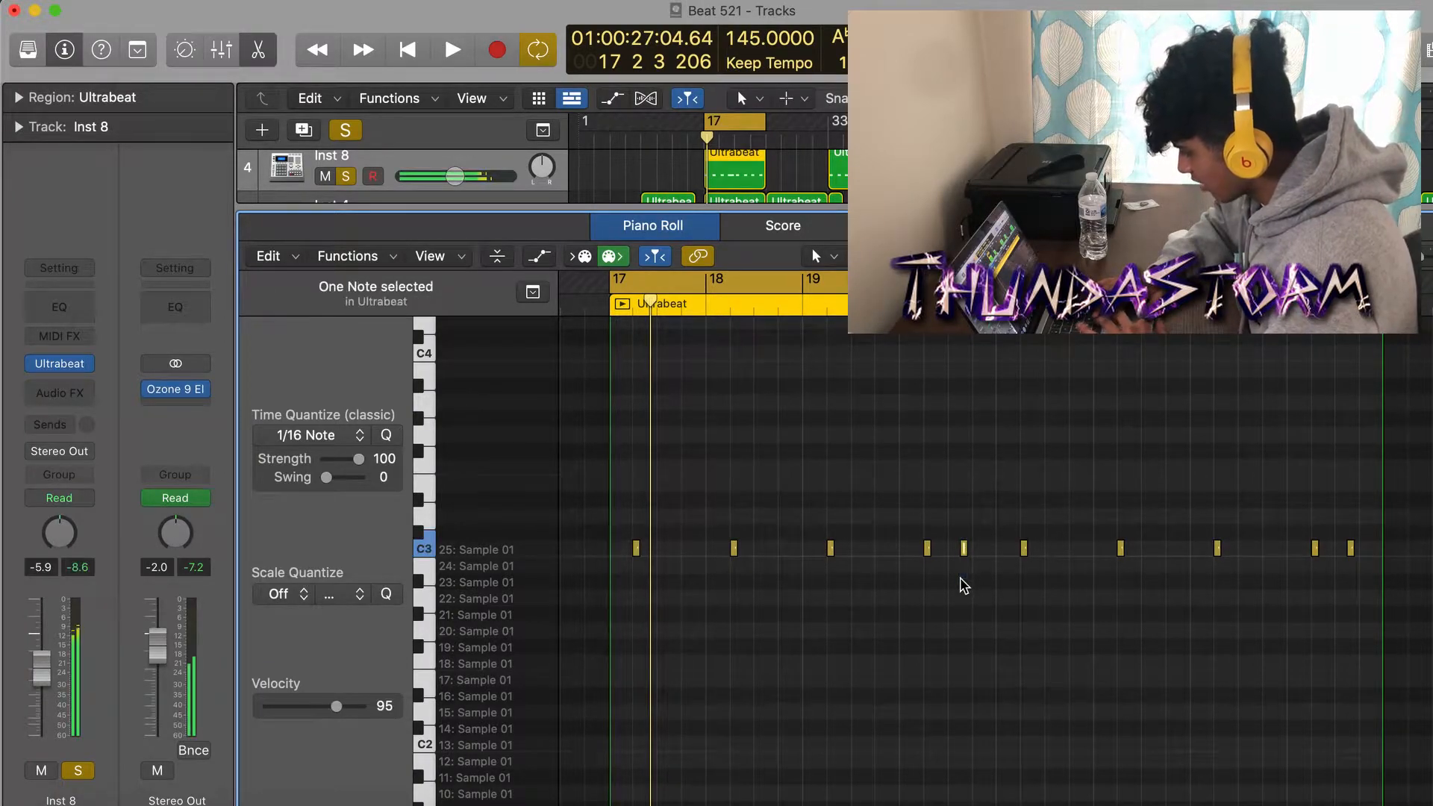
pyautogui.click(969, 502)
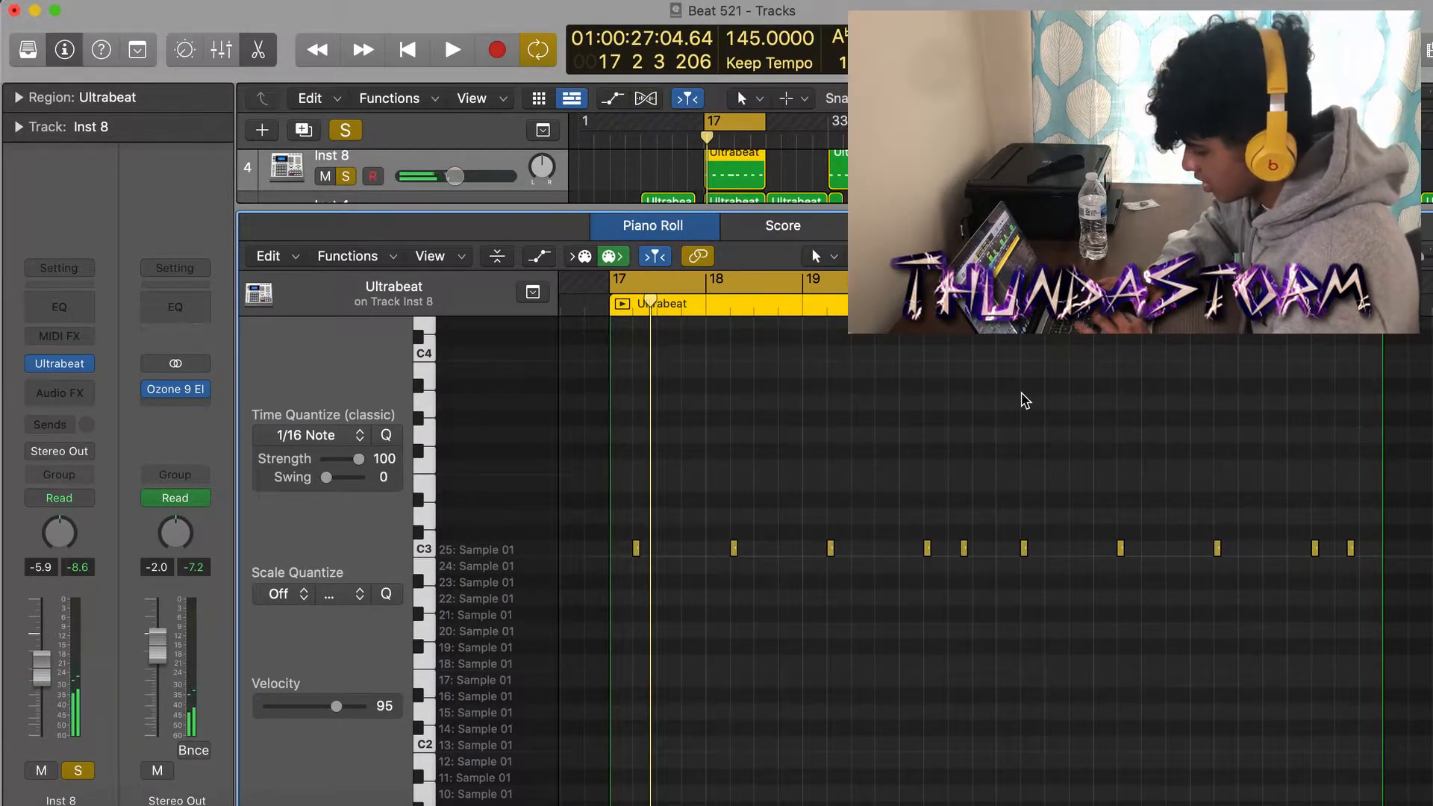
pyautogui.press('space')
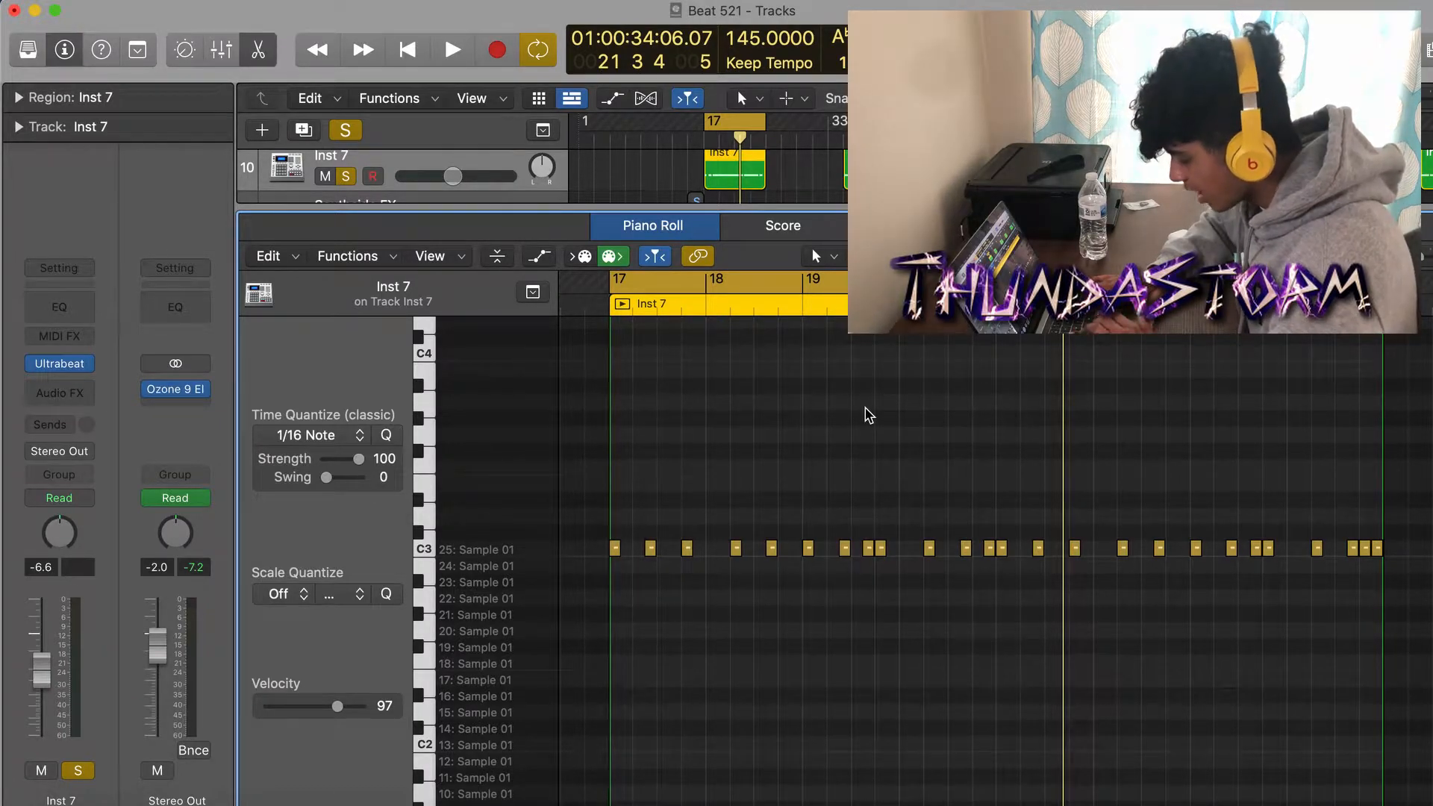
# Play back the soloed Inst 7 pattern in the Piano Roll and close the editor.
pyautogui.press('space')
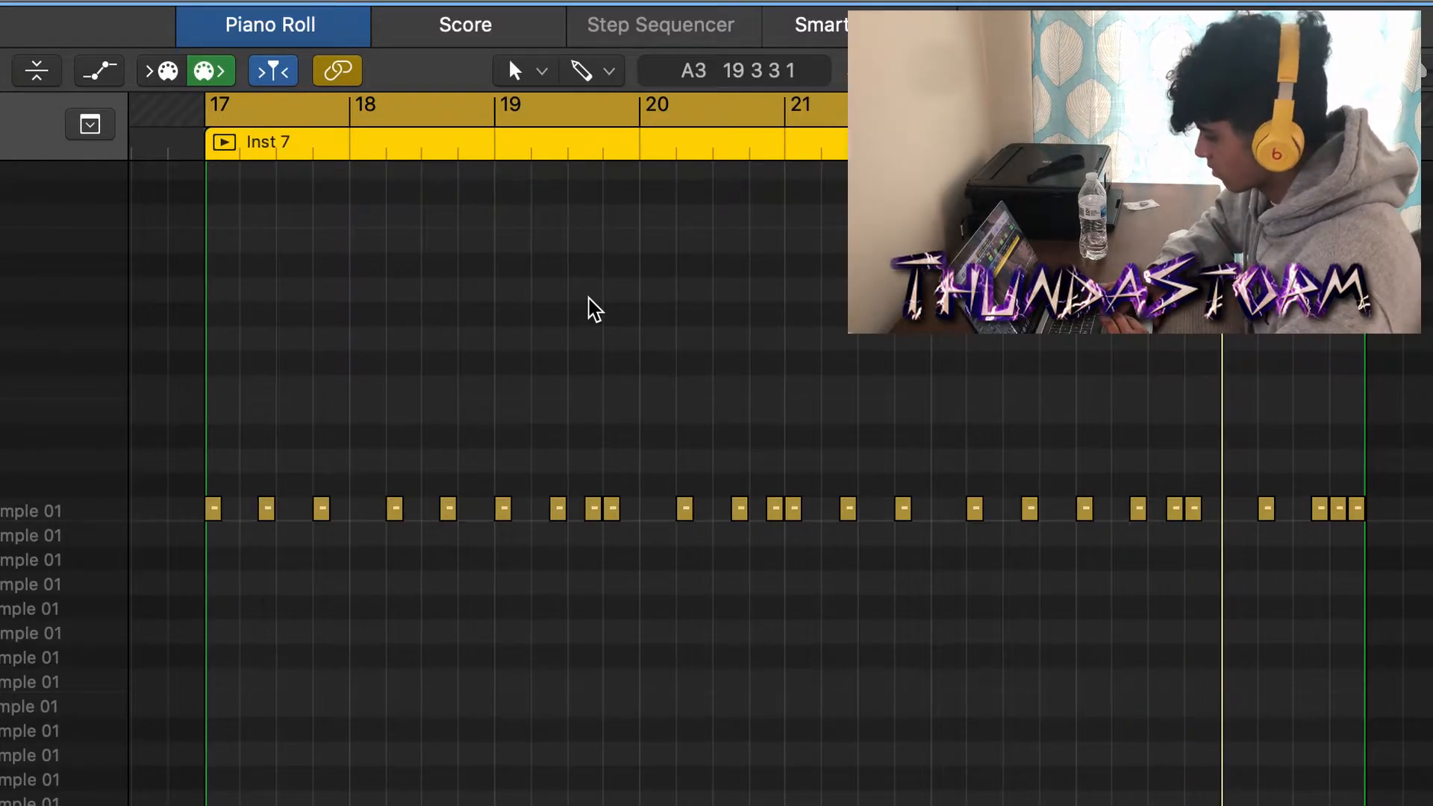
pyautogui.press('e')
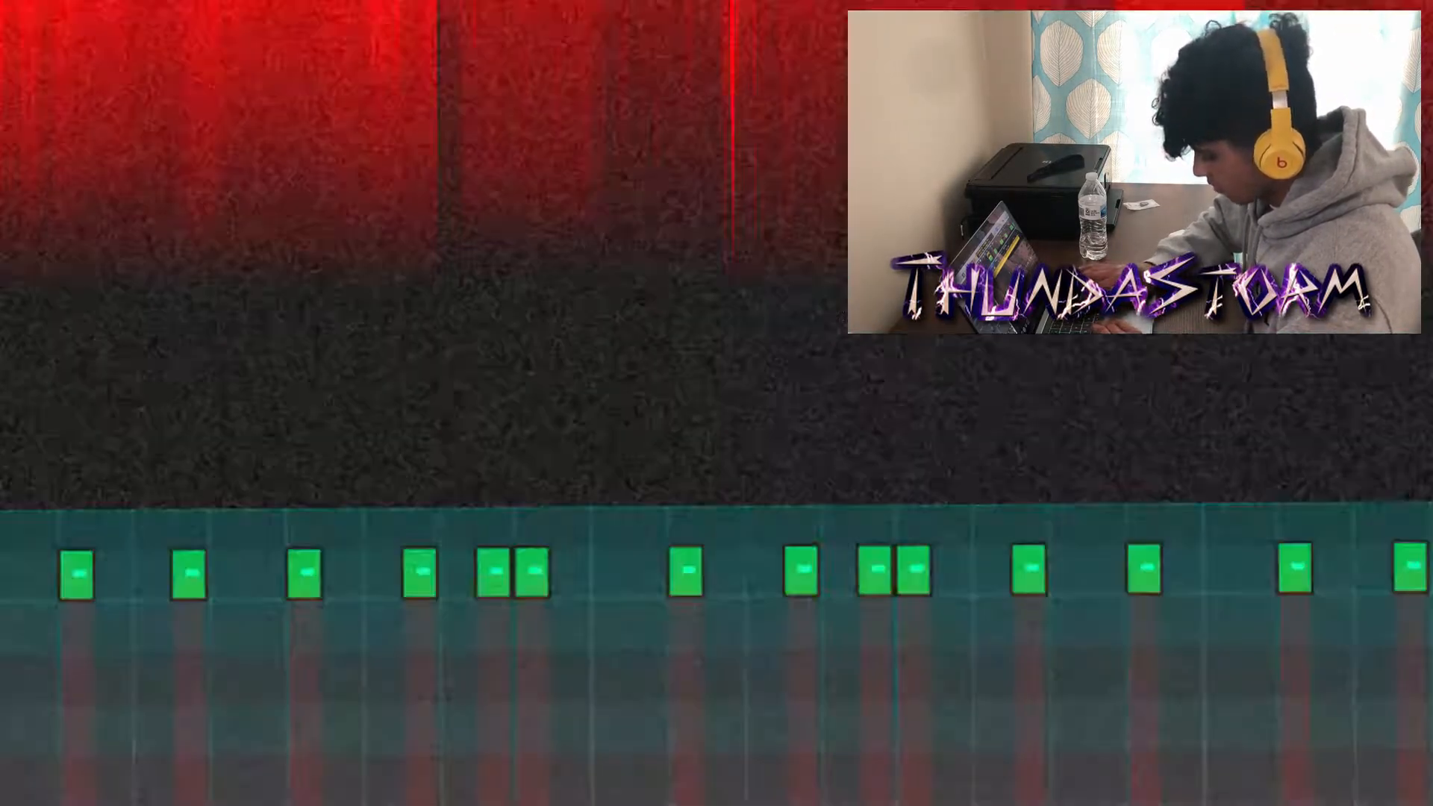
pyautogui.press('space')
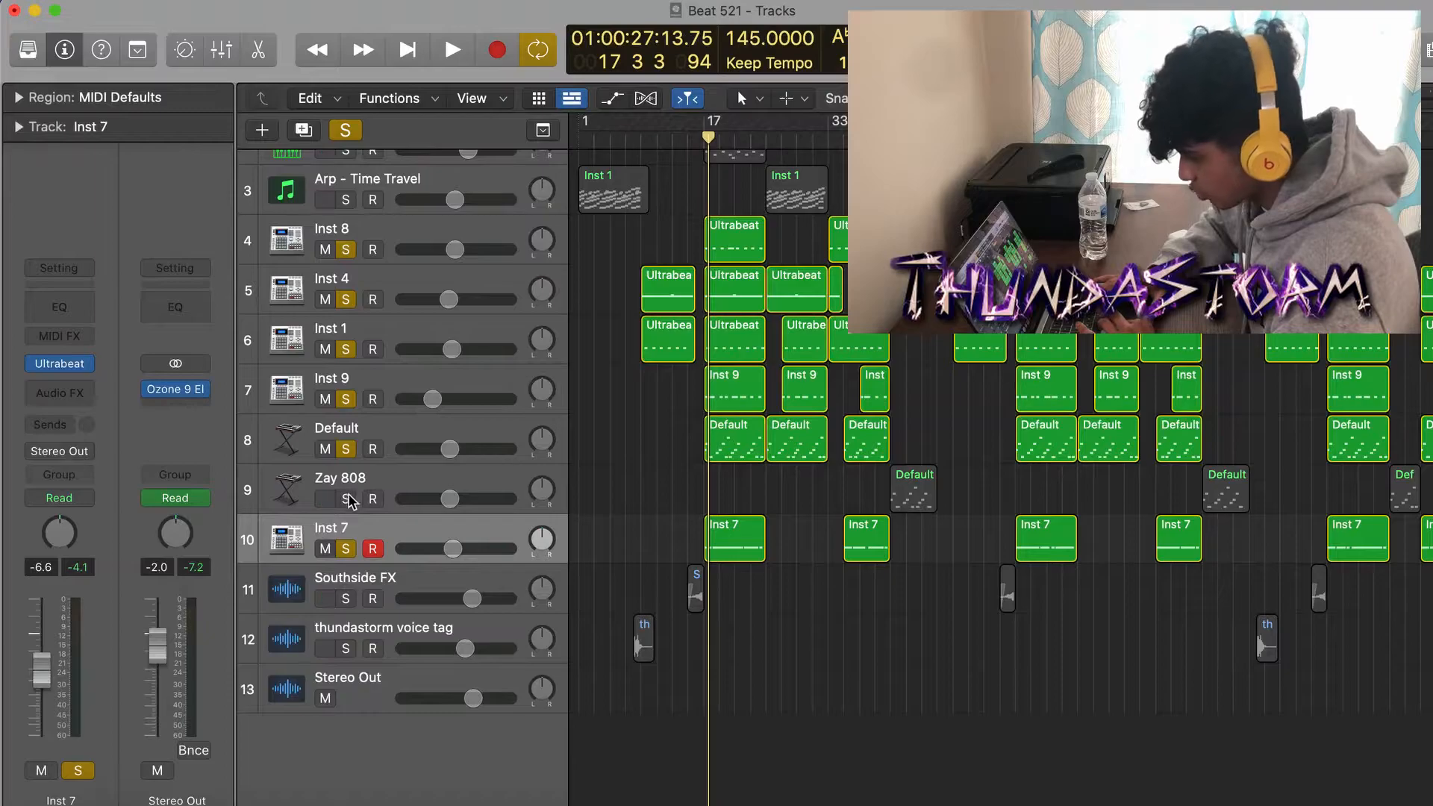
# Add the Zay 808 and Arp - Time Travel tracks to the soloed tracks.
pyautogui.click(347, 499)
pyautogui.click(490, 482)
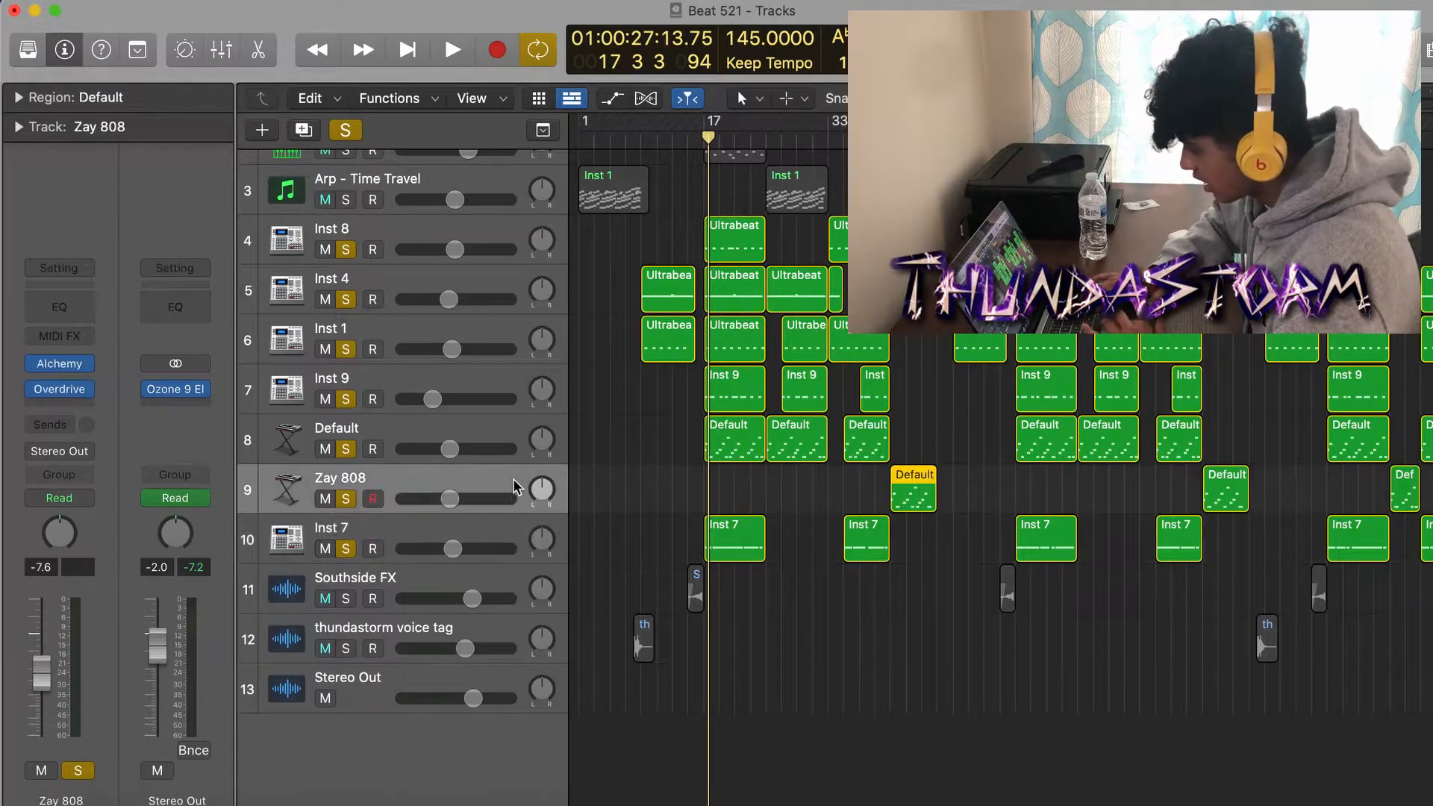
pyautogui.scroll(3, 266, 299)
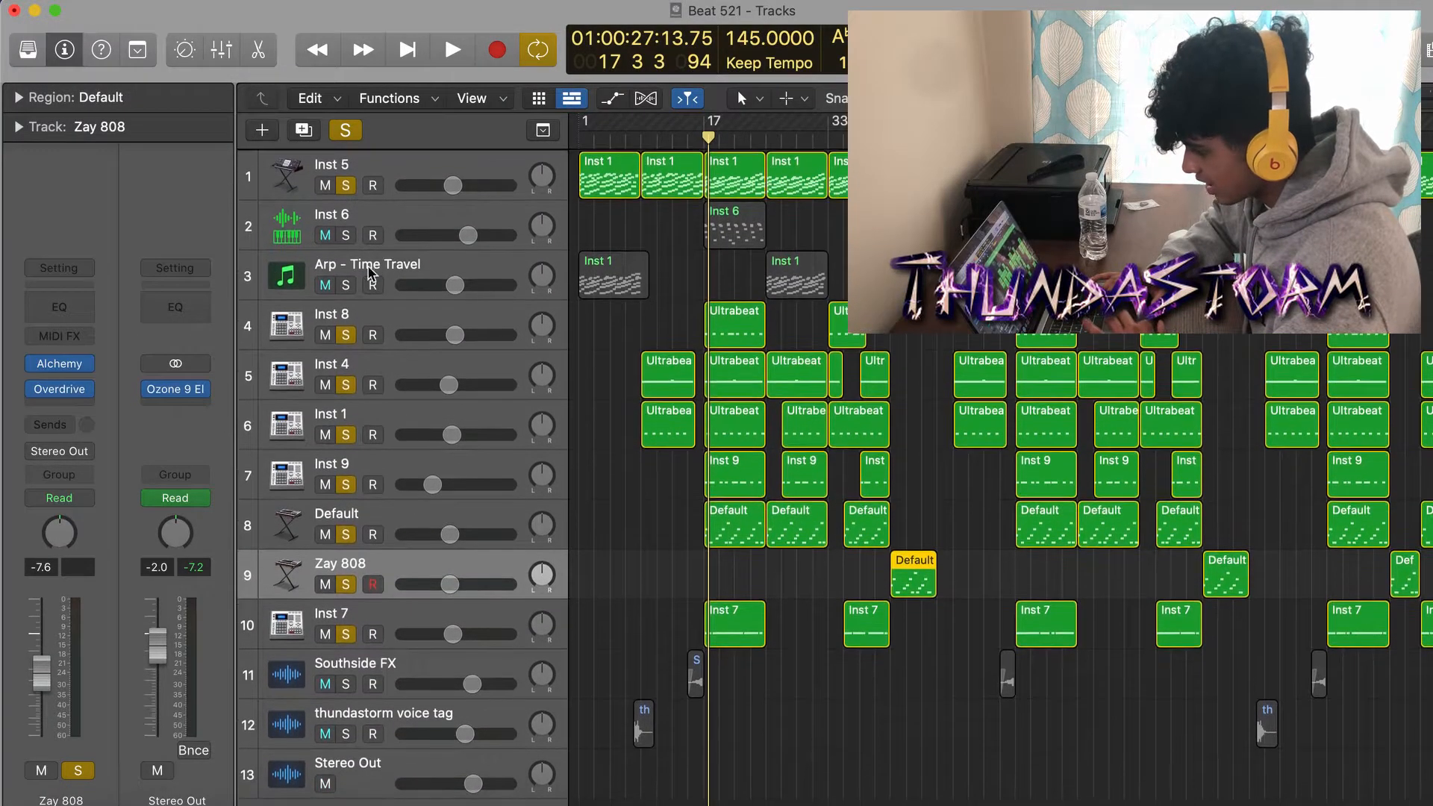
pyautogui.click(346, 282)
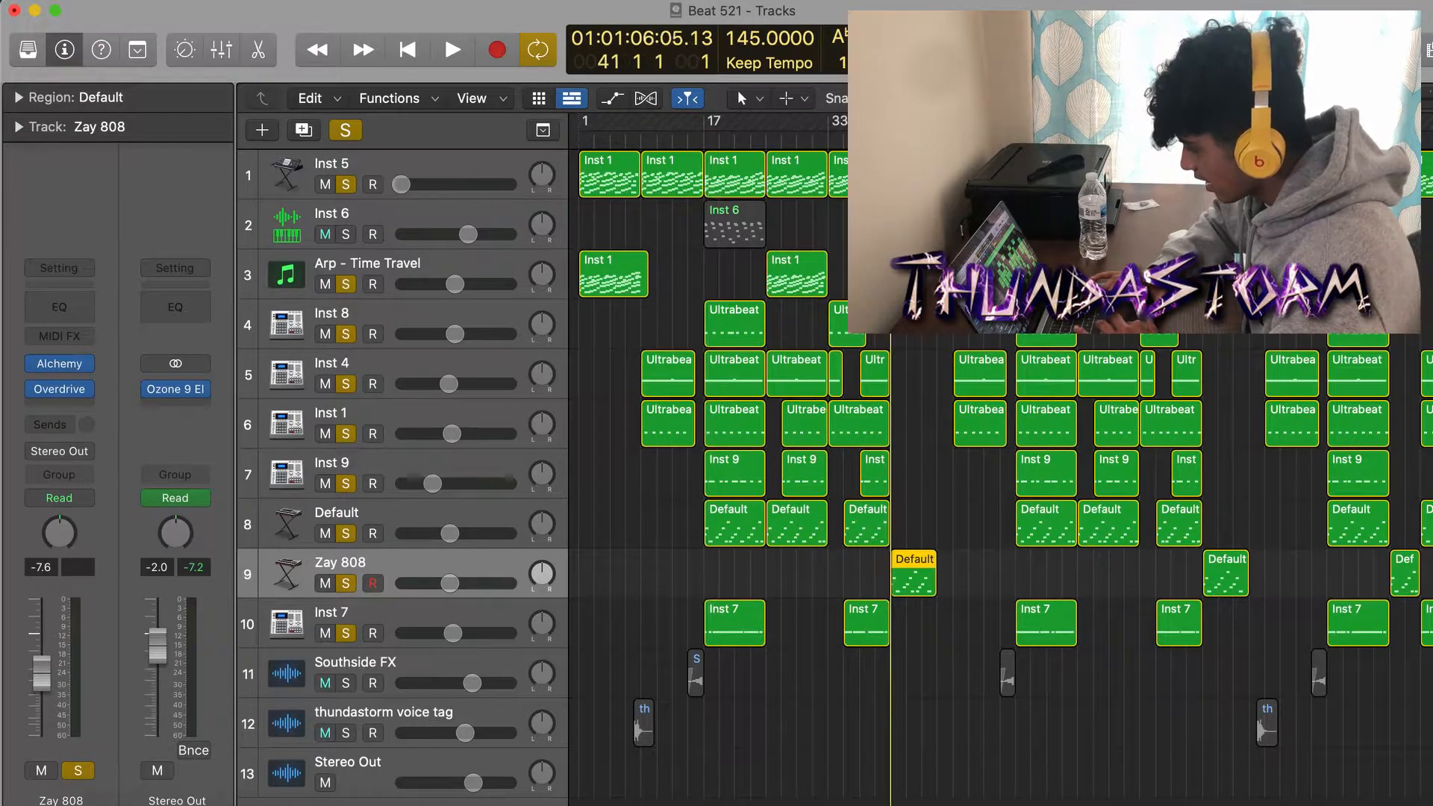
# Open the Zay 808 region at bar 41 in the Piano Roll, play it back, and close the editor.
pyautogui.doubleClick(903, 576)
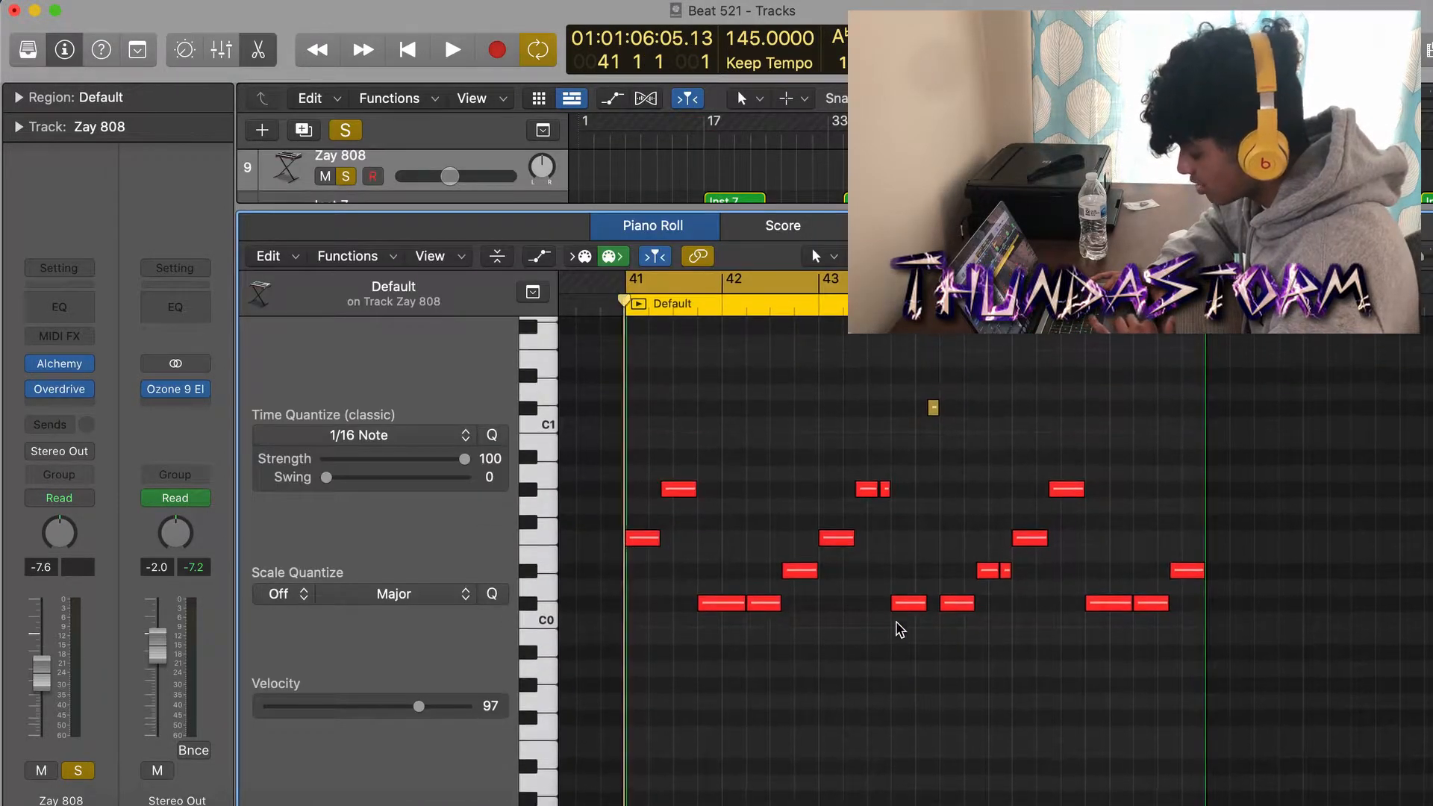
pyautogui.scroll(4, 900, 630)
pyautogui.scroll(-3, 900, 629)
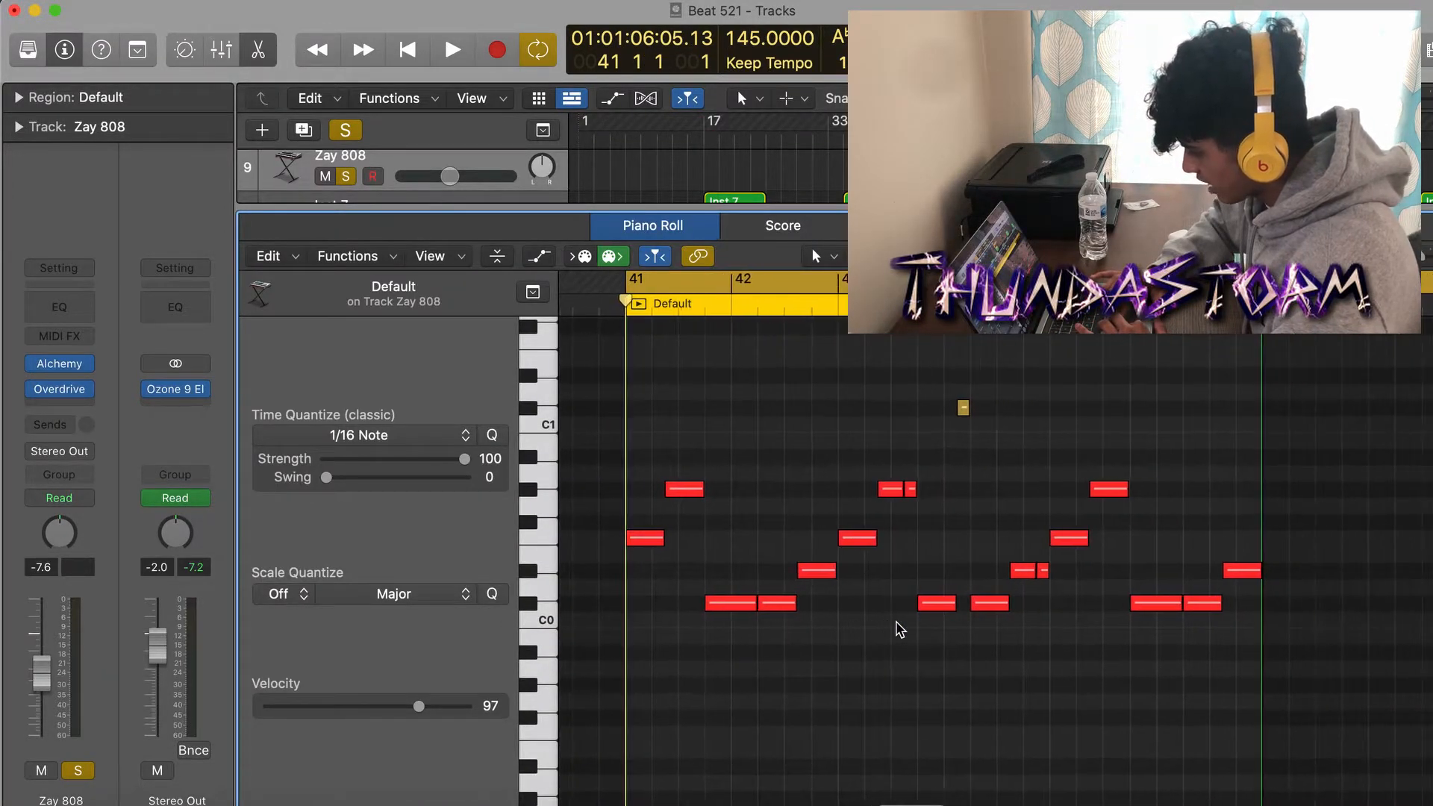
pyautogui.scroll(1, 900, 629)
pyautogui.press('space')
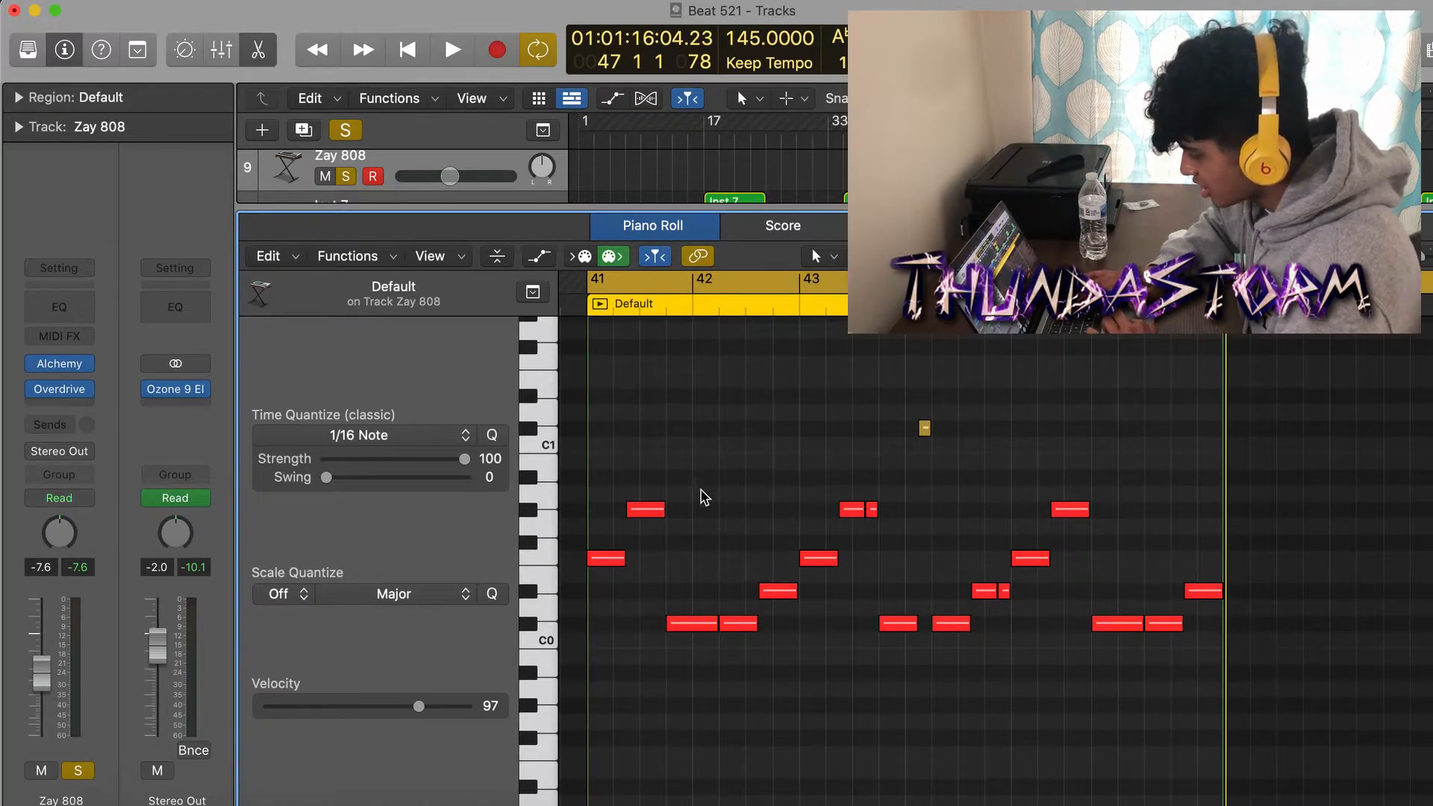
pyautogui.press('e')
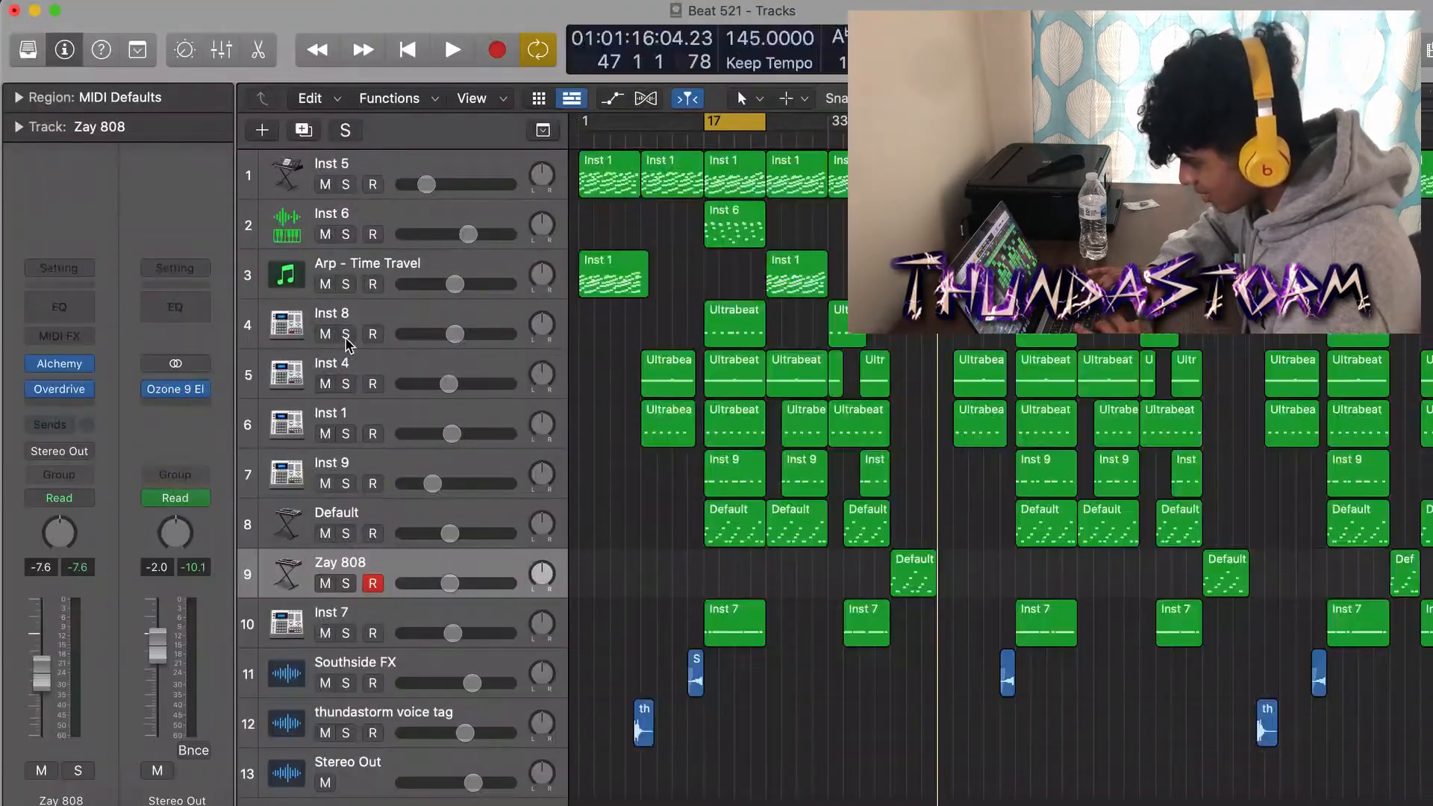
# Solo the drum and bass tracks from Inst 8 to Inst 7, leaving out Zay 808, and play the section from bar 17.
pyautogui.moveTo(348, 342); pyautogui.dragTo(346, 616)
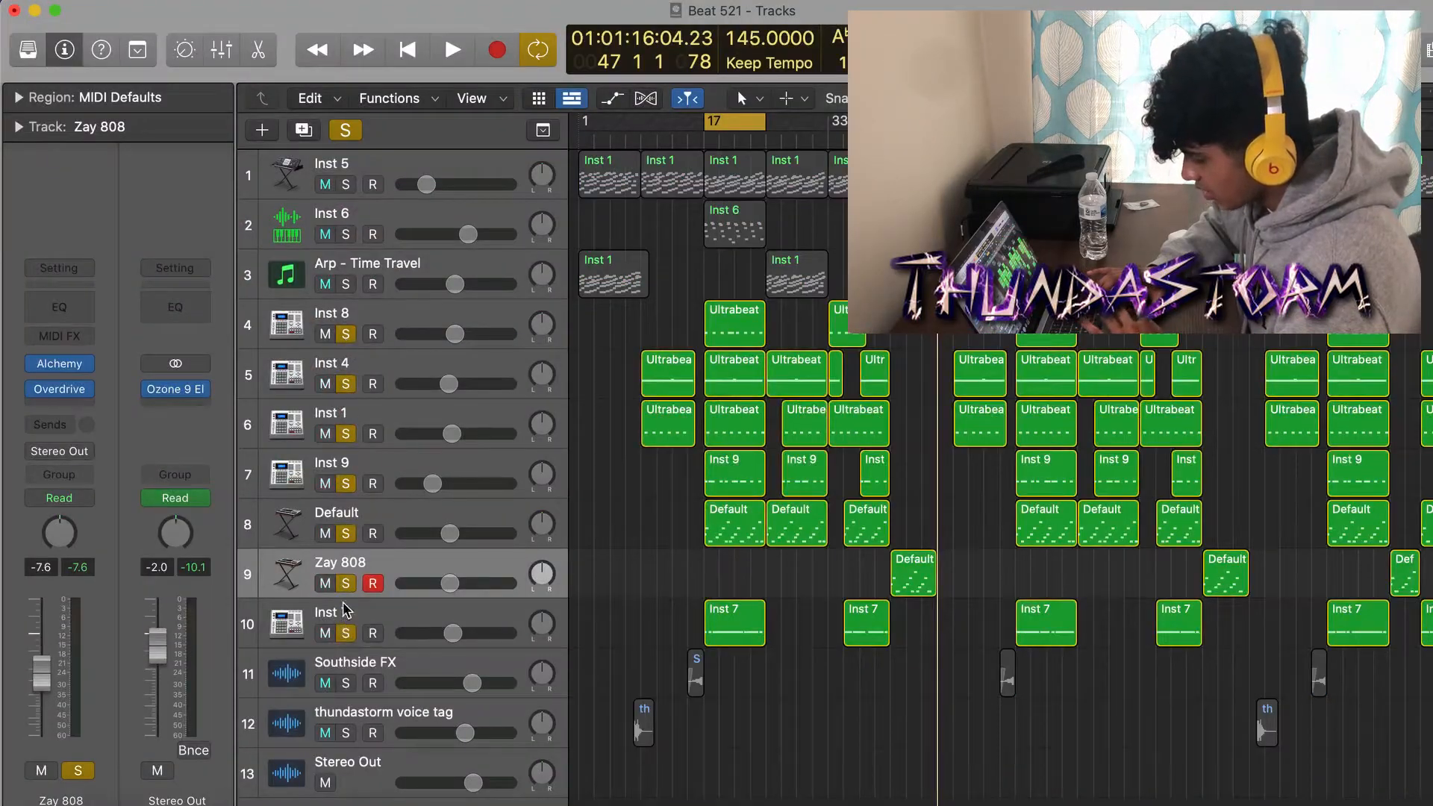
pyautogui.click(347, 585)
pyautogui.click(325, 583)
pyautogui.scroll(5, 608, 575)
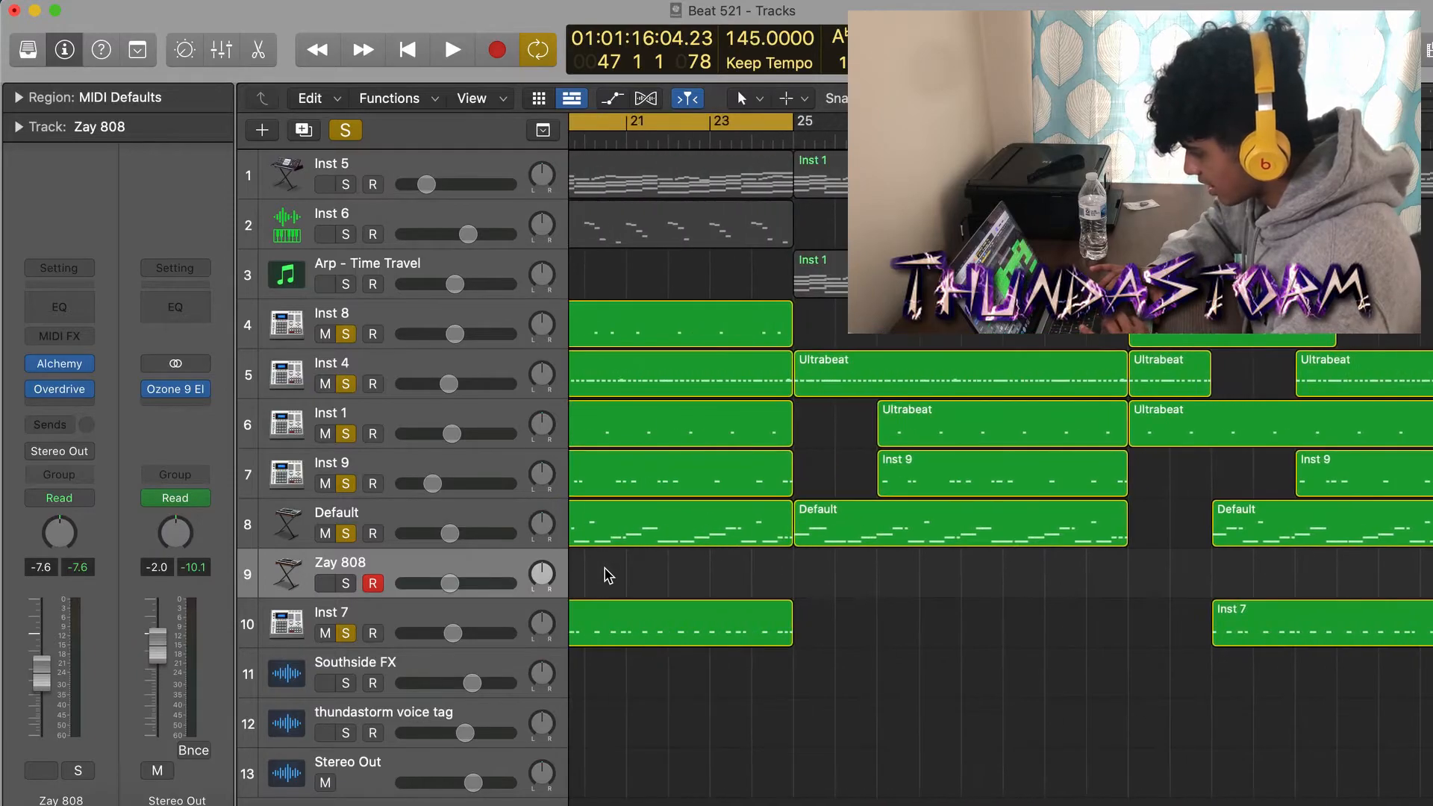
pyautogui.scroll(5, 608, 575)
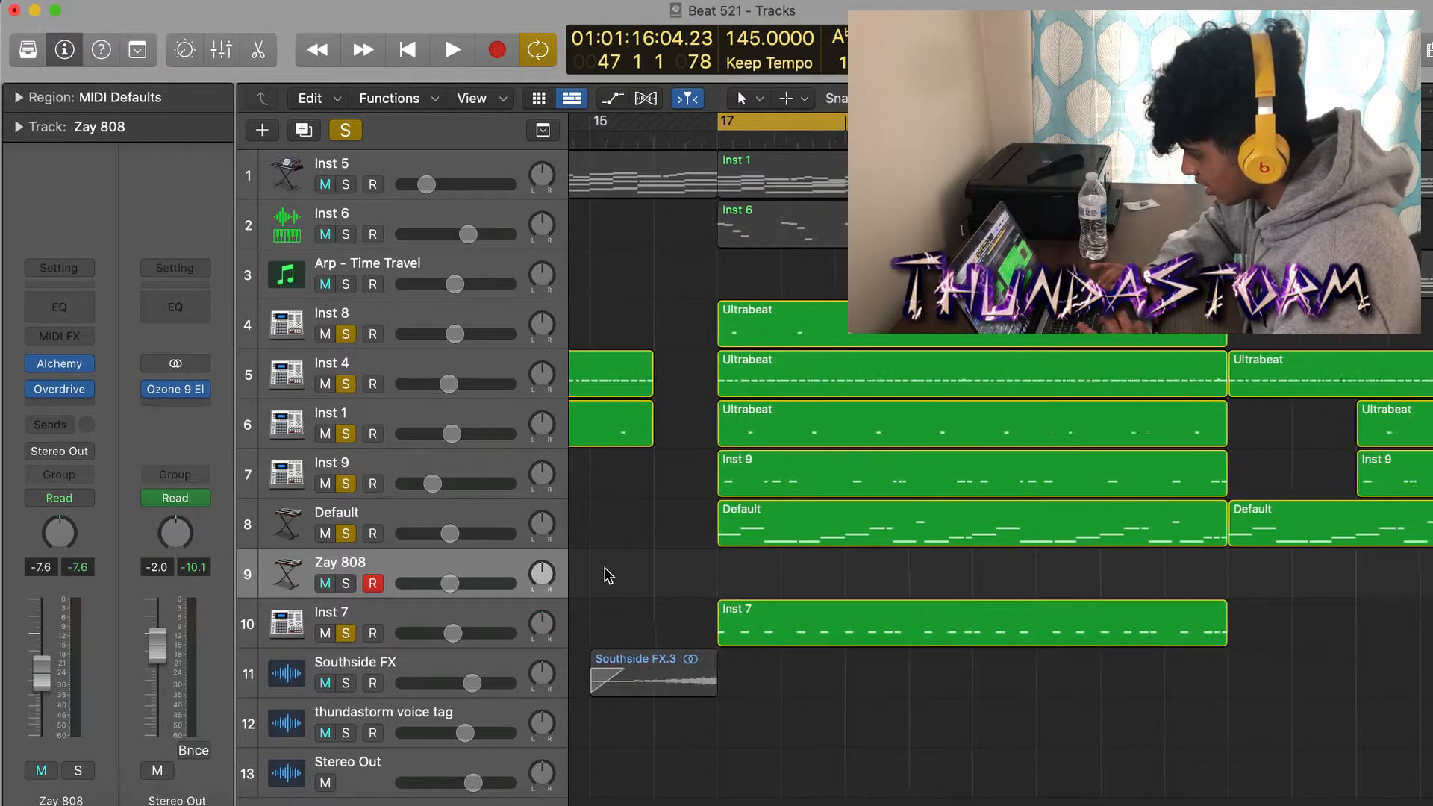
pyautogui.scroll(1, 608, 574)
pyautogui.press('space')
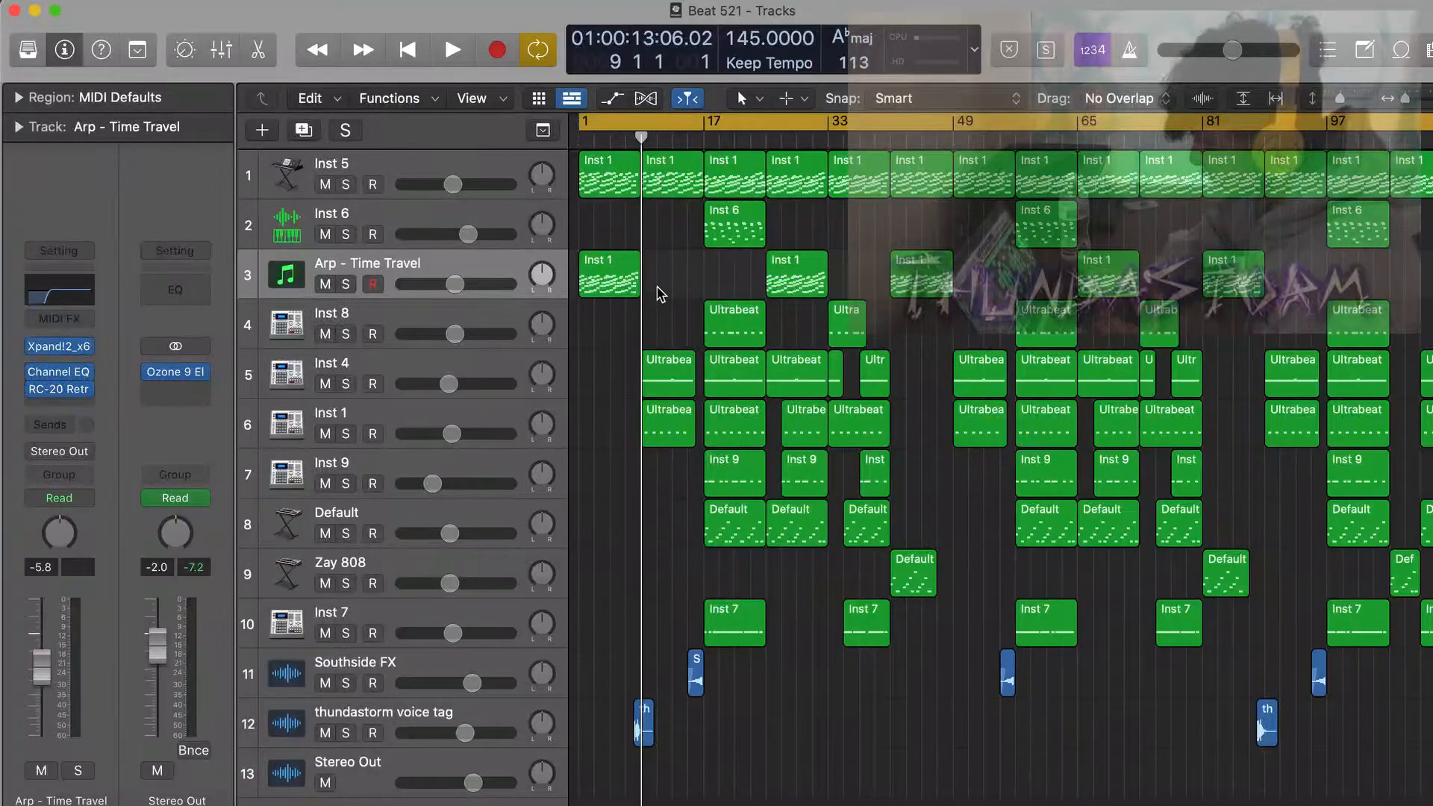
# Review the opening section of the arrangement around bars 1 to 17 and select the Inst 5 track.
pyautogui.moveTo(615, 281); pyautogui.dragTo(574, 148)
pyautogui.click(618, 362)
pyautogui.moveTo(659, 522); pyautogui.dragTo(661, 187)
pyautogui.click(666, 245)
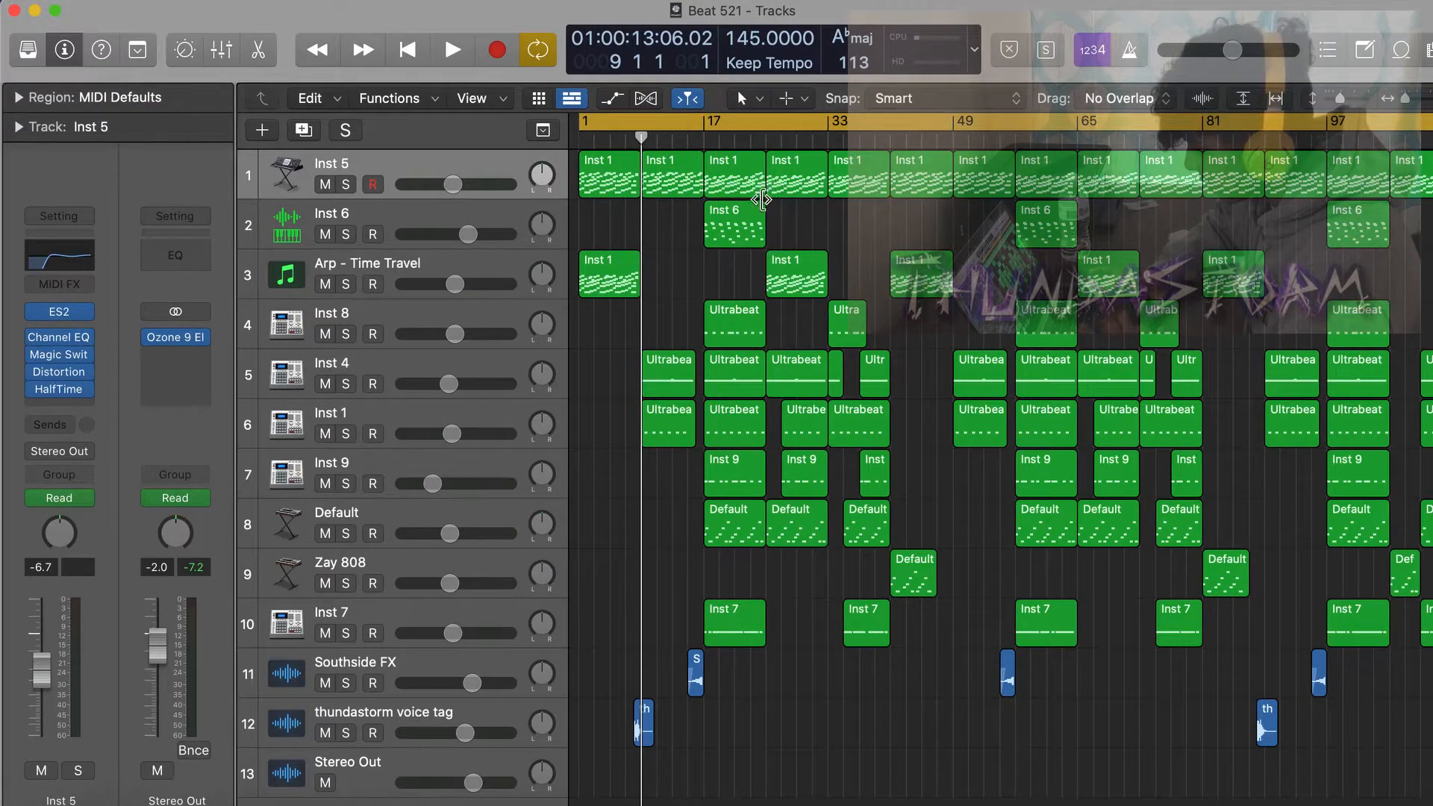